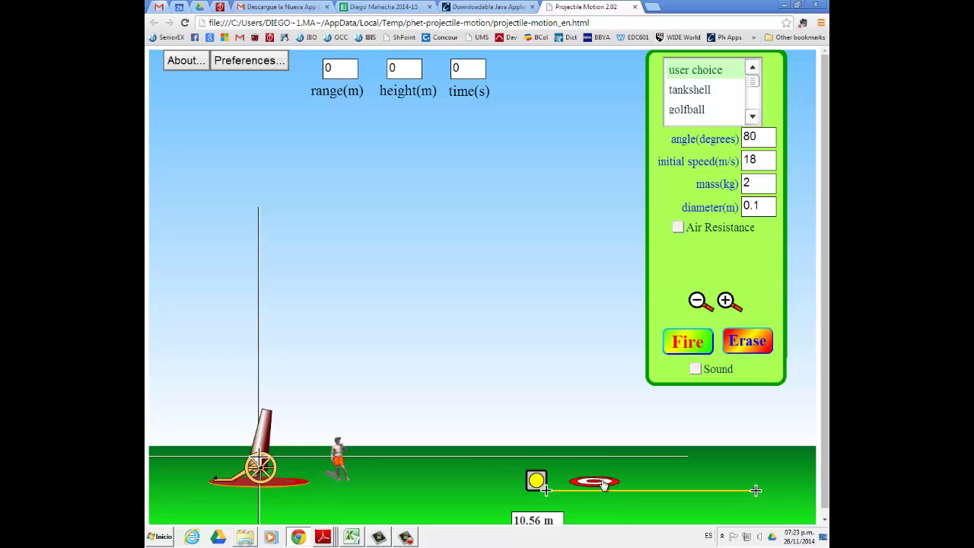
Move the target to the far left of the field and test-fire the piano.
{"action": "left_click_drag", "start_coordinate": [604, 485], "coordinate": [177, 491]}
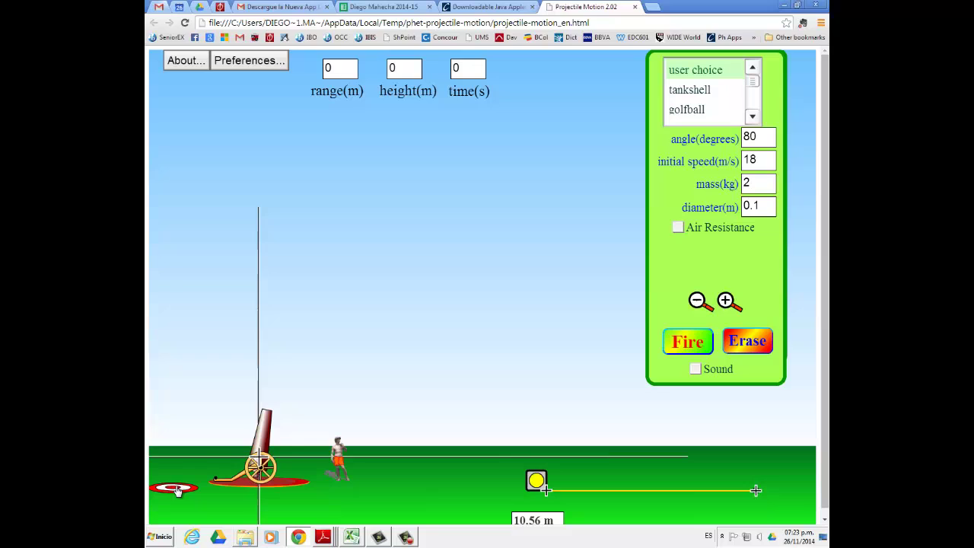
{"action": "left_click", "coordinate": [752, 117]}
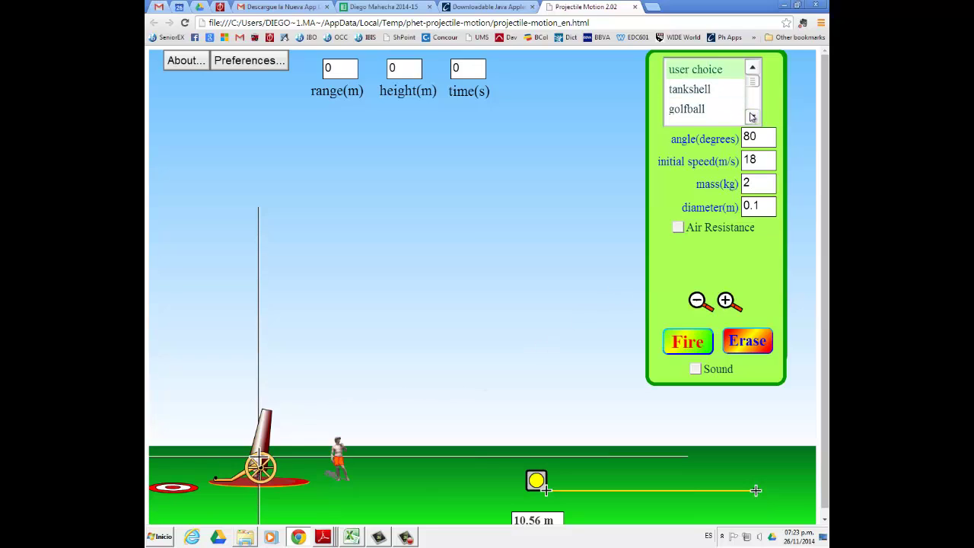
{"action": "left_click_drag", "start_coordinate": [754, 84], "coordinate": [752, 107]}
{"action": "left_click", "coordinate": [682, 89]}
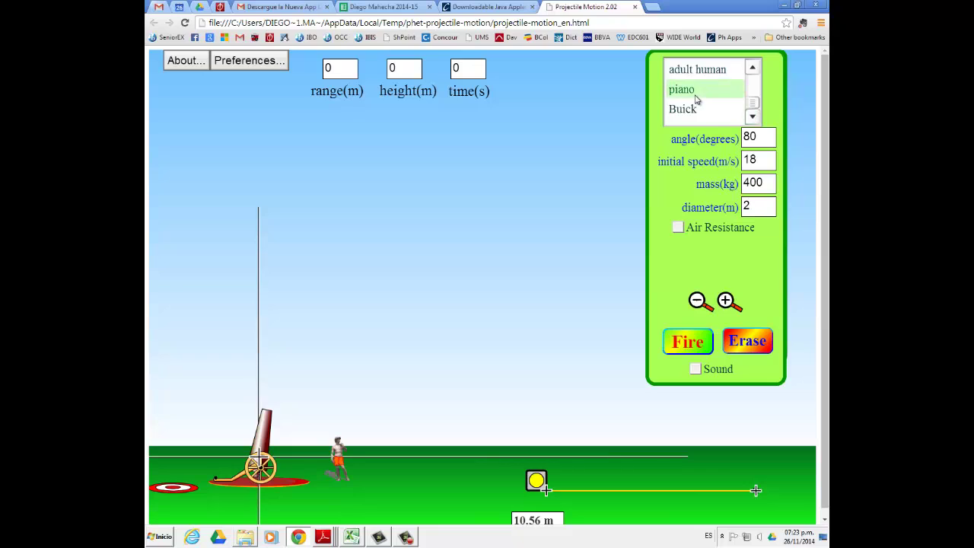
{"action": "left_click", "coordinate": [694, 346]}
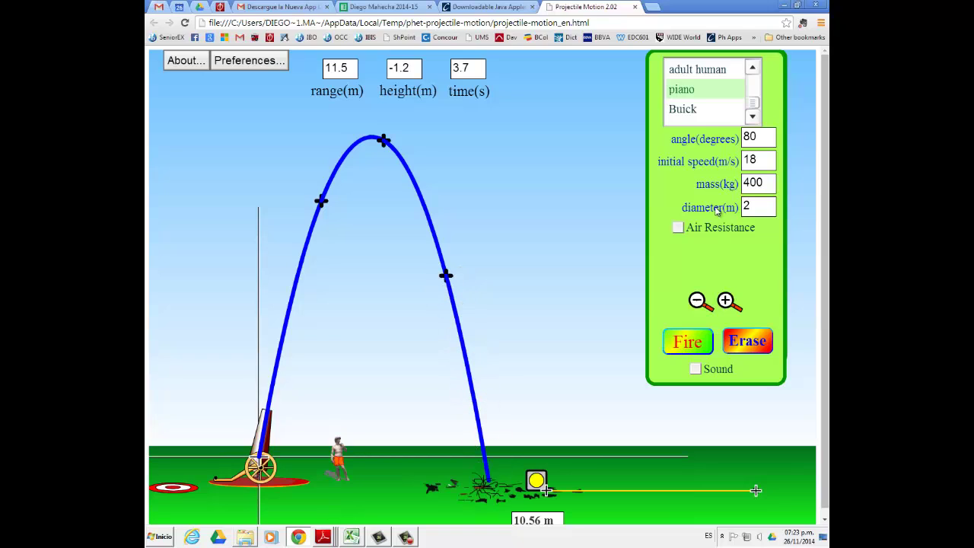
Fire an adult human at 73°, then erase all trajectories.
{"action": "left_click", "coordinate": [697, 70]}
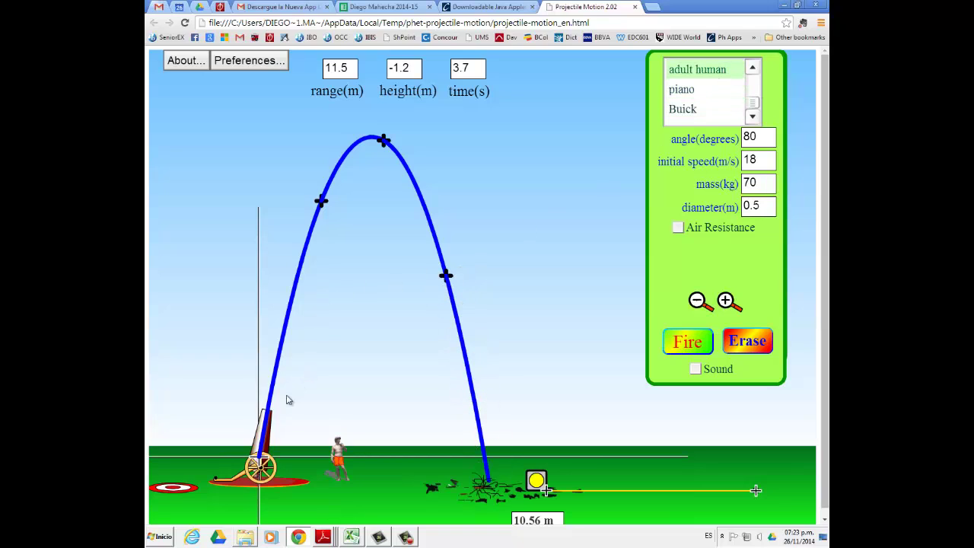
{"action": "left_click_drag", "start_coordinate": [273, 427], "coordinate": [278, 417]}
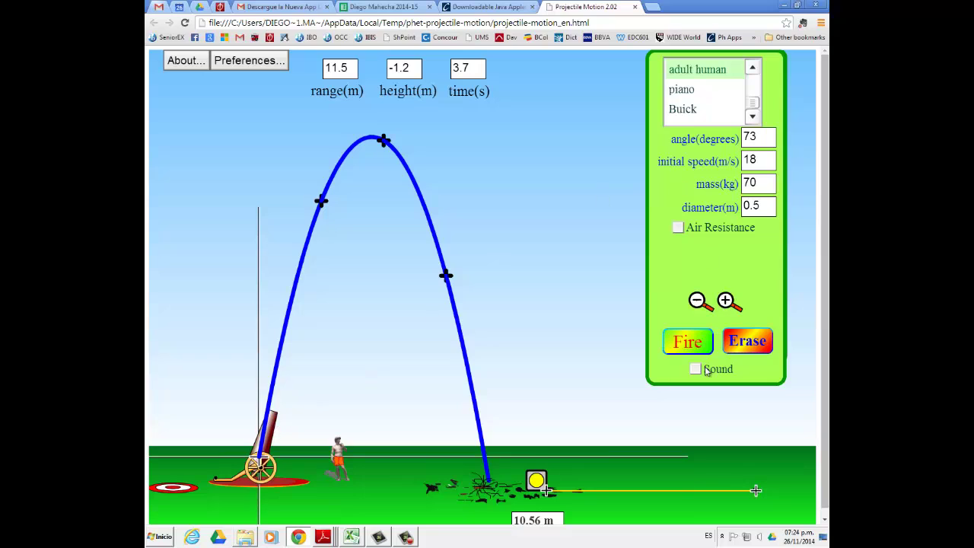
{"action": "left_click", "coordinate": [689, 344]}
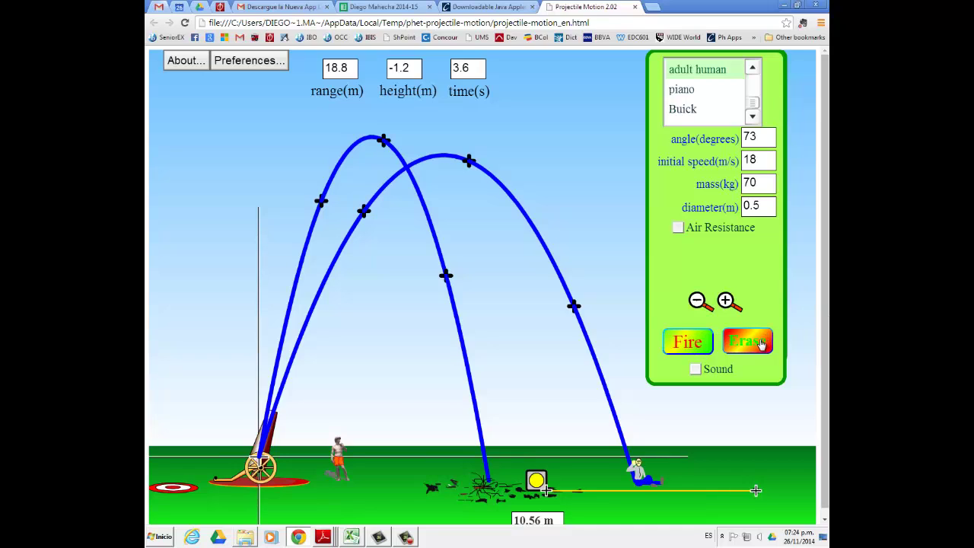
{"action": "left_click", "coordinate": [761, 345]}
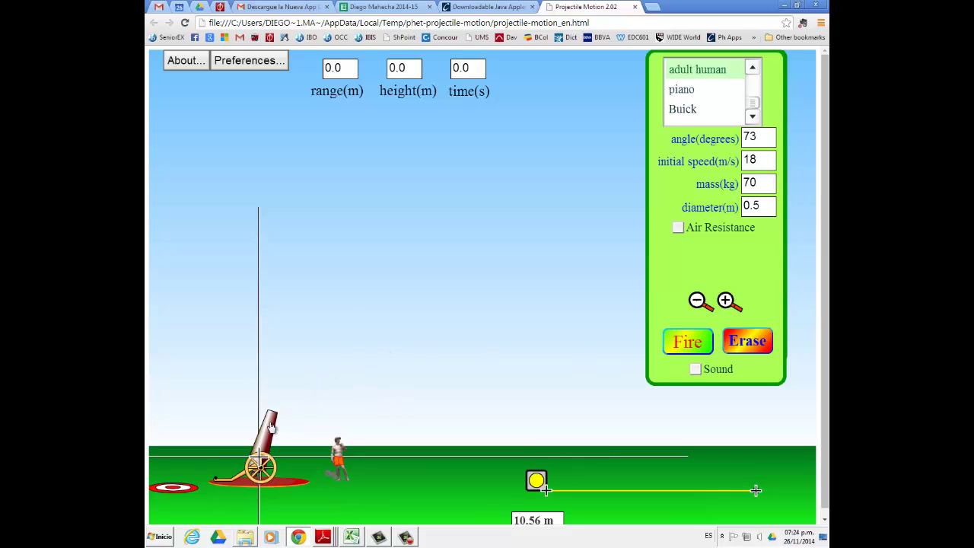
Fire the adult human to 18.8 m, tilt the cannon to 71.1°, and lift the tape measure.
{"action": "left_click", "coordinate": [681, 343]}
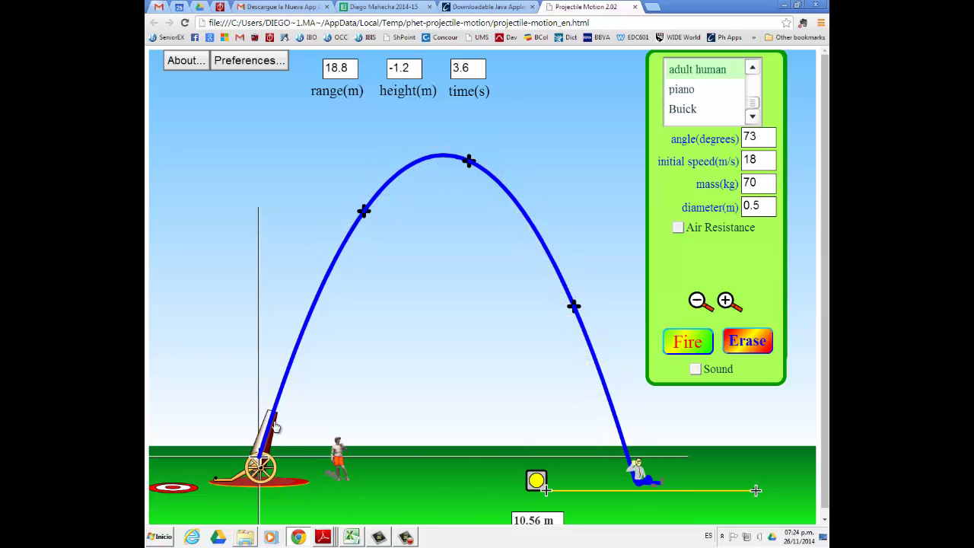
{"action": "left_click_drag", "start_coordinate": [275, 426], "coordinate": [279, 402]}
{"action": "left_click_drag", "start_coordinate": [276, 427], "coordinate": [275, 424]}
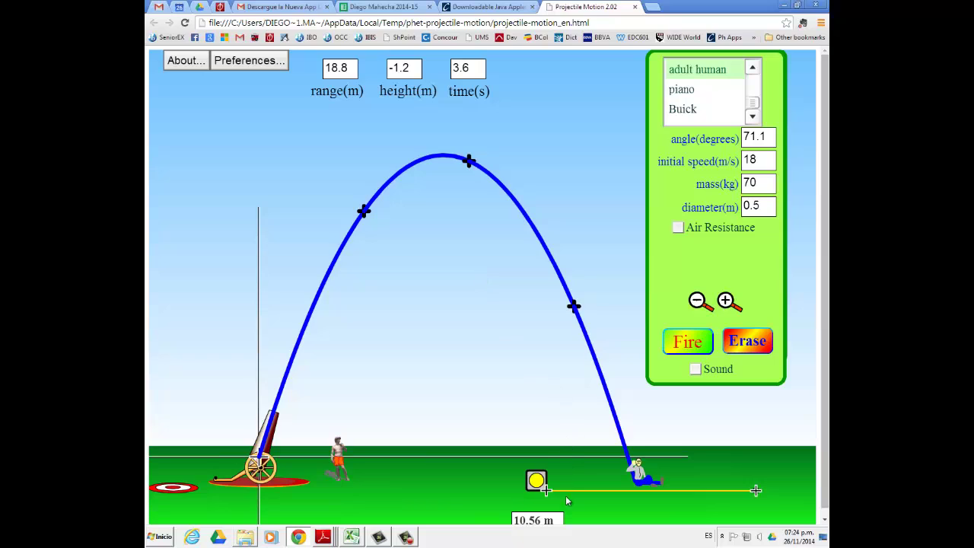
{"action": "mouse_move", "coordinate": [541, 487]}
{"action": "left_mouse_down"}
{"action": "mouse_move", "coordinate": [469, 410]}
{"action": "mouse_move", "coordinate": [409, 390]}
{"action": "left_mouse_up"}
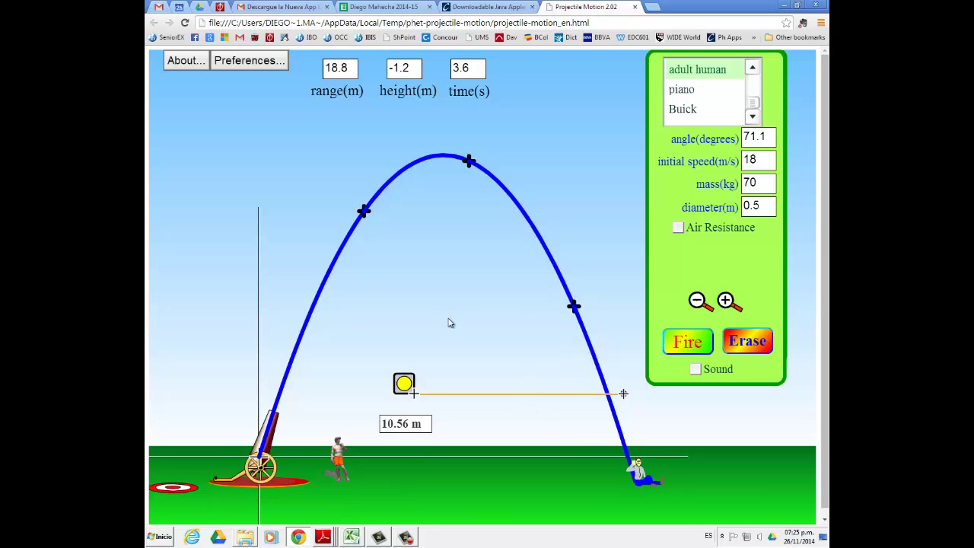
Measure the shot's range with the tape stretched from the cannon base to the landing point.
{"action": "left_click_drag", "start_coordinate": [405, 382], "coordinate": [251, 446]}
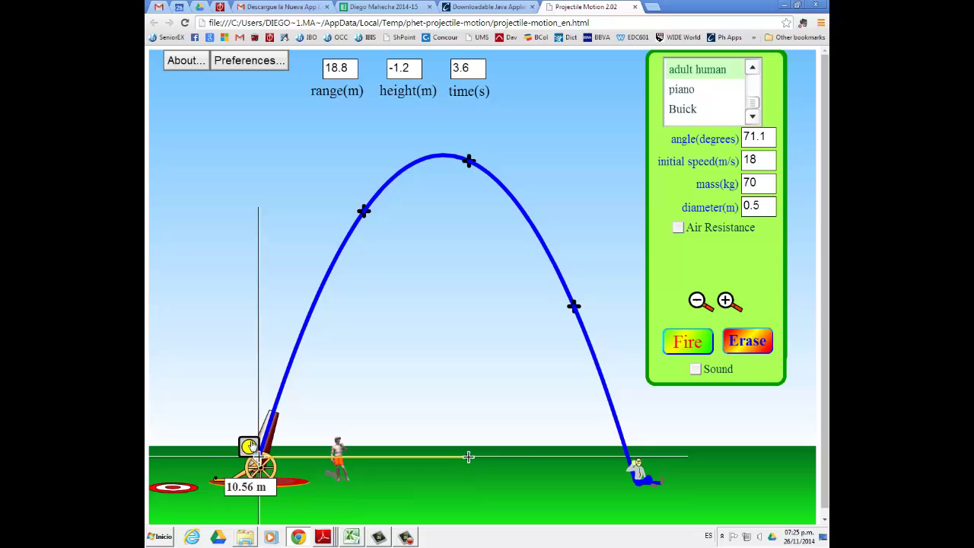
{"action": "left_click_drag", "start_coordinate": [468, 457], "coordinate": [629, 457]}
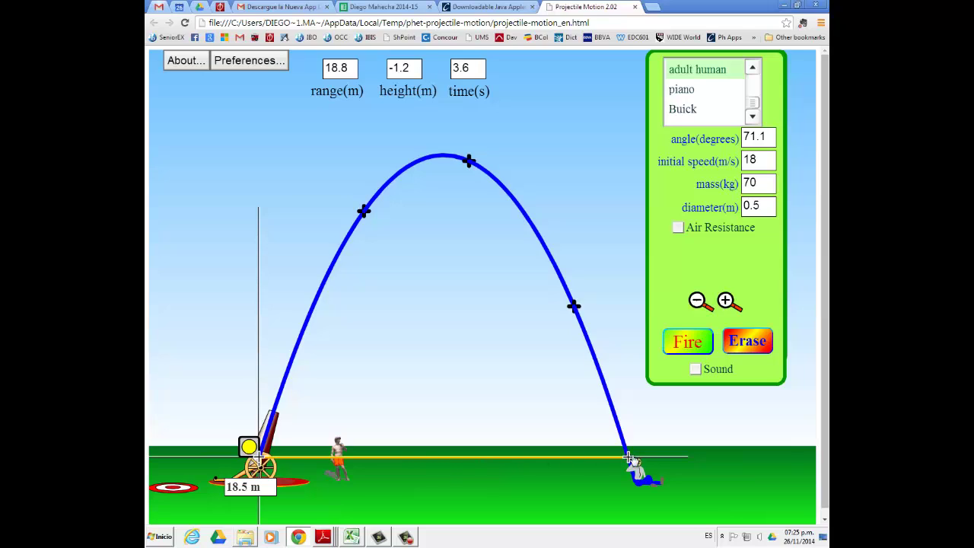
{"action": "left_click_drag", "start_coordinate": [628, 457], "coordinate": [392, 455]}
Measure the peak height from the trajectory's apex down to the ground, then lay the tape back on the grass.
{"action": "left_click_drag", "start_coordinate": [260, 450], "coordinate": [441, 142]}
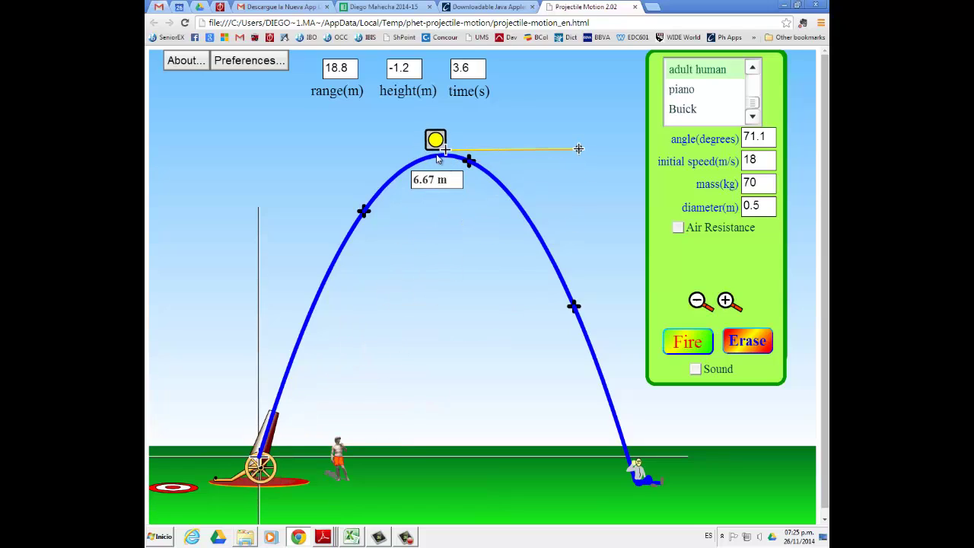
{"action": "left_click_drag", "start_coordinate": [434, 143], "coordinate": [430, 149]}
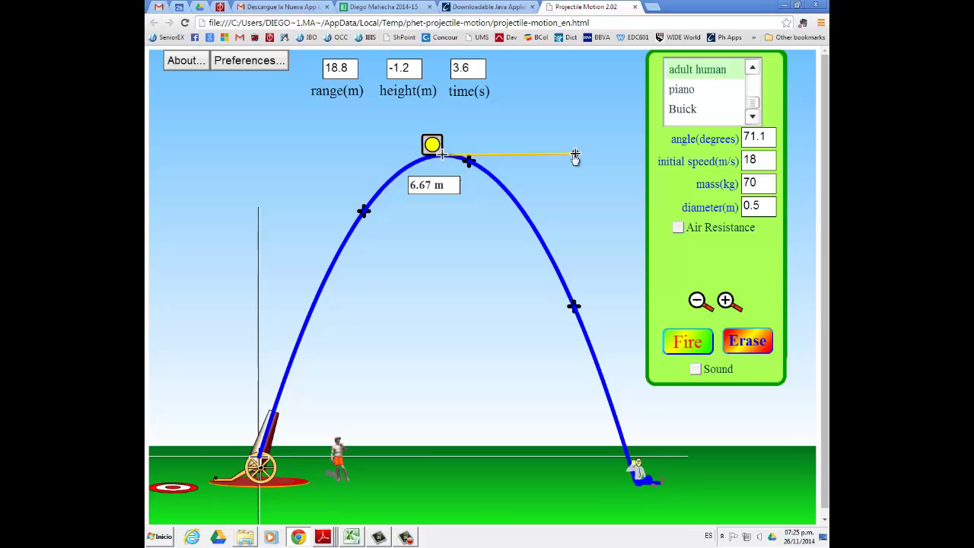
{"action": "left_click_drag", "start_coordinate": [575, 154], "coordinate": [510, 311]}
{"action": "left_click_drag", "start_coordinate": [487, 352], "coordinate": [444, 459]}
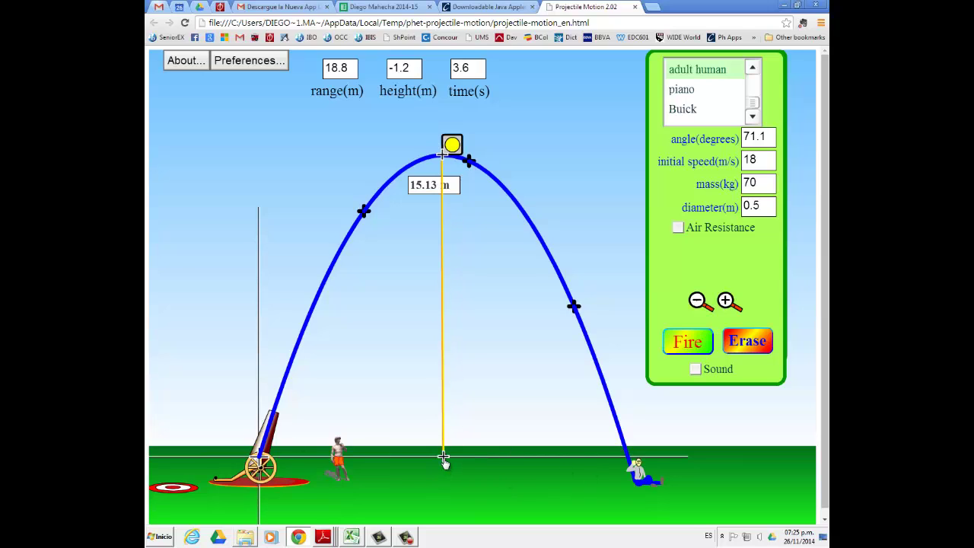
{"action": "left_click_drag", "start_coordinate": [444, 457], "coordinate": [525, 155]}
{"action": "left_click_drag", "start_coordinate": [432, 146], "coordinate": [454, 477]}
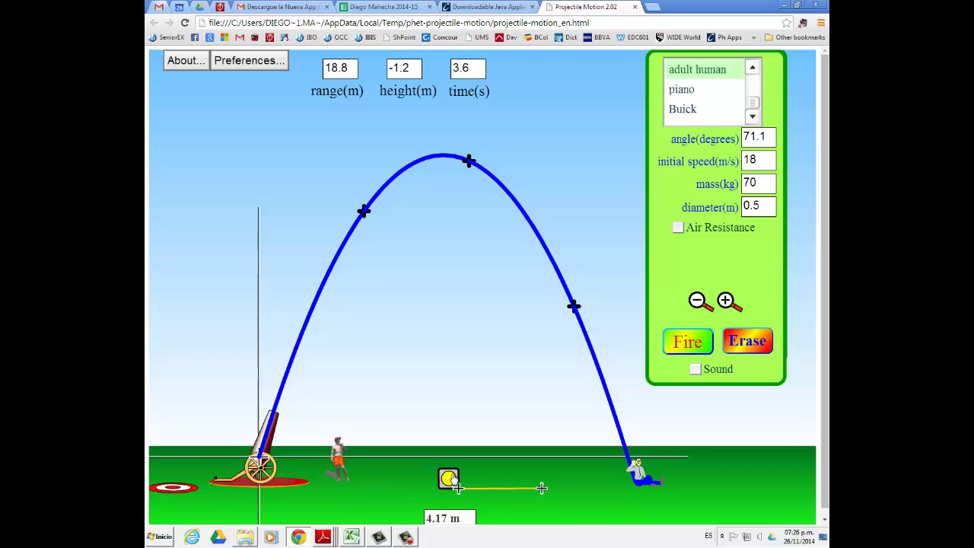
Erase the trajectory and select the pumpkin as the projectile.
{"action": "left_click", "coordinate": [746, 342]}
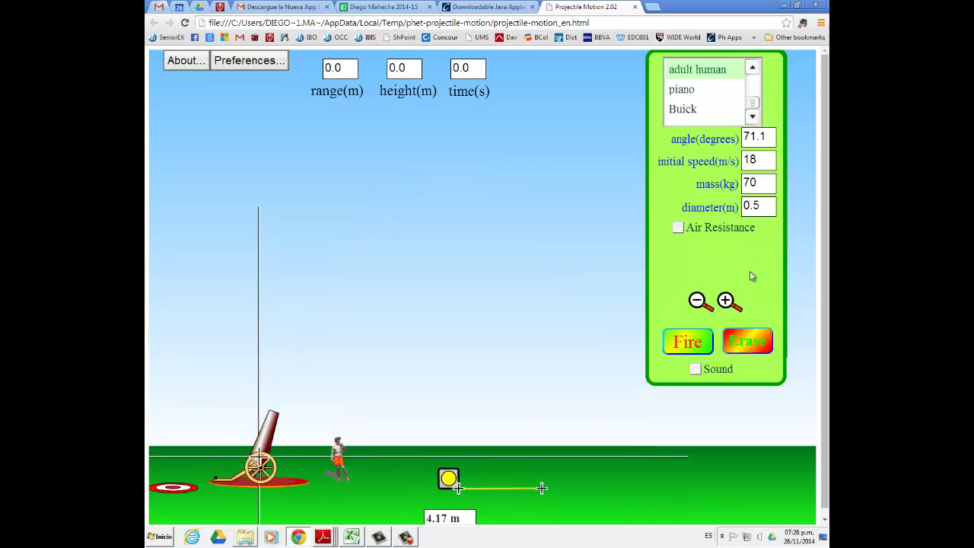
{"action": "left_click", "coordinate": [757, 89]}
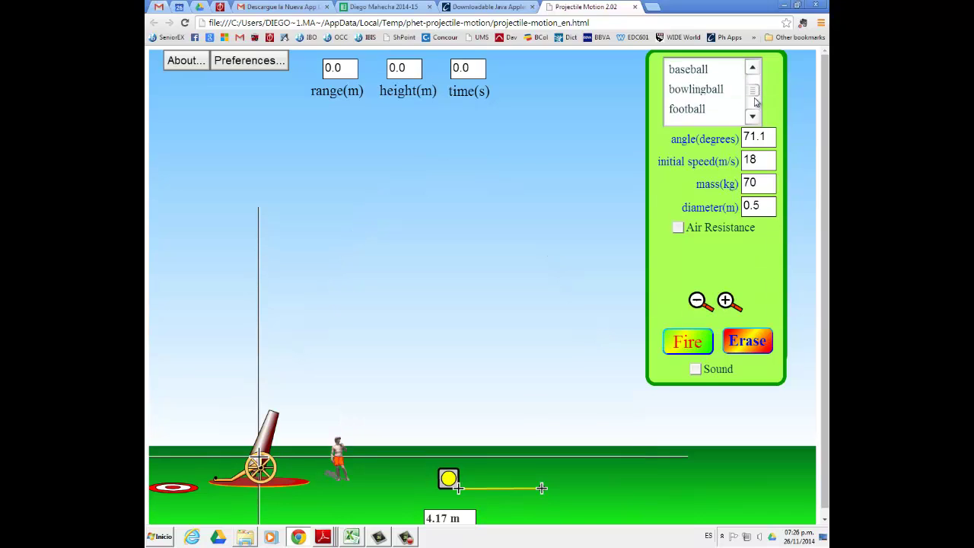
{"action": "scroll", "coordinate": [757, 89], "scroll_direction": "down", "scroll_amount": 2}
{"action": "left_click", "coordinate": [757, 89]}
{"action": "left_click", "coordinate": [752, 116]}
{"action": "left_click", "coordinate": [688, 111]}
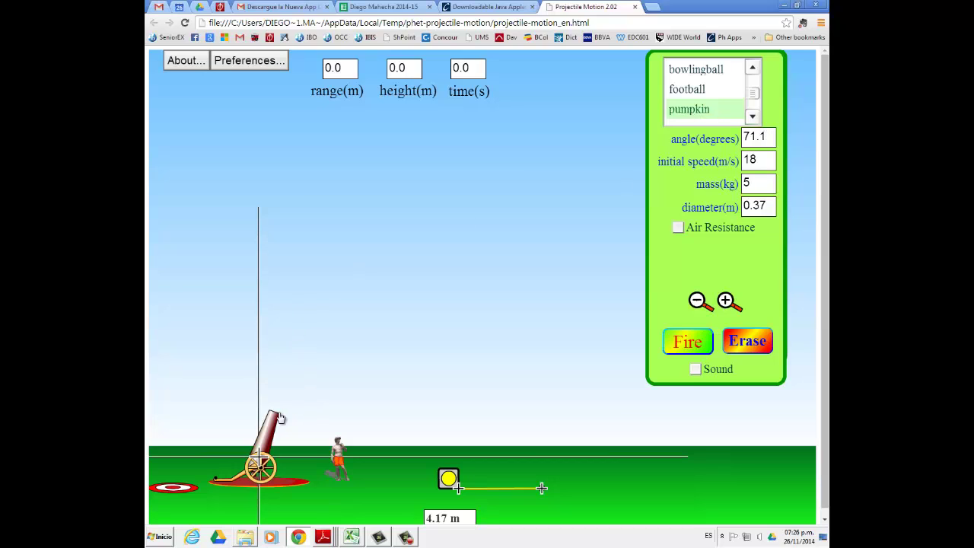
Set the cannon's launch angle to 40°.
{"action": "left_click_drag", "start_coordinate": [281, 419], "coordinate": [312, 458]}
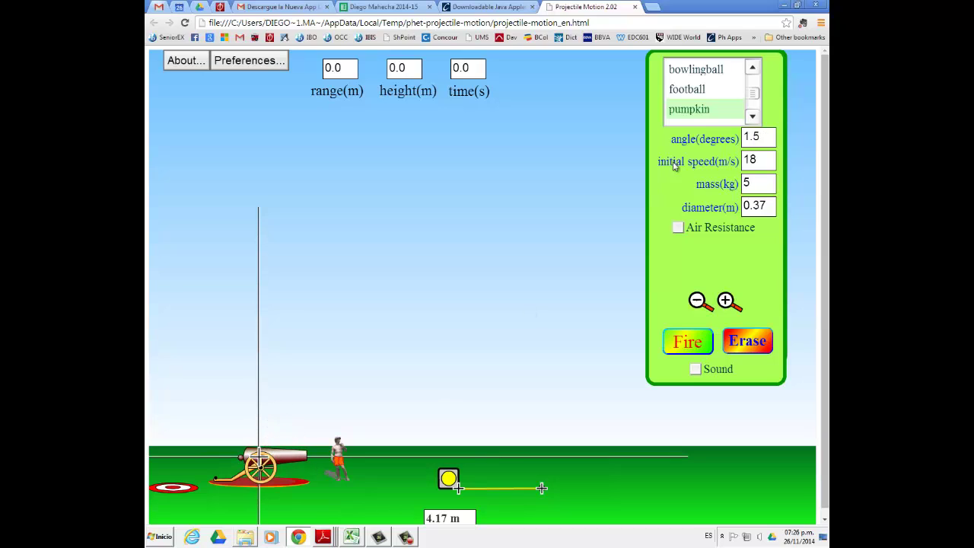
{"action": "left_click_drag", "start_coordinate": [759, 137], "coordinate": [718, 148]}
{"action": "type", "text": "40"}
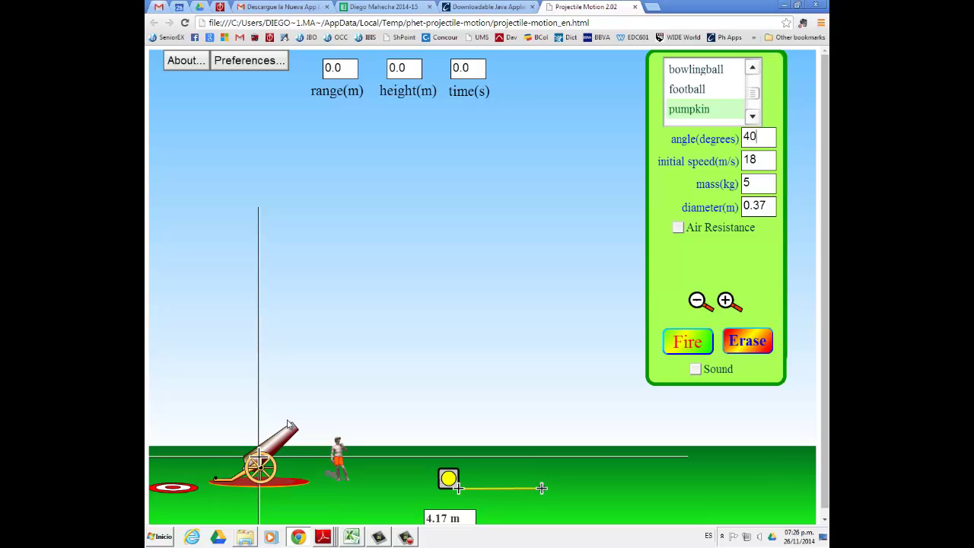
Raise the cannon to 62.5° and set the initial speed to 16 m/s.
{"action": "left_click_drag", "start_coordinate": [289, 426], "coordinate": [308, 461]}
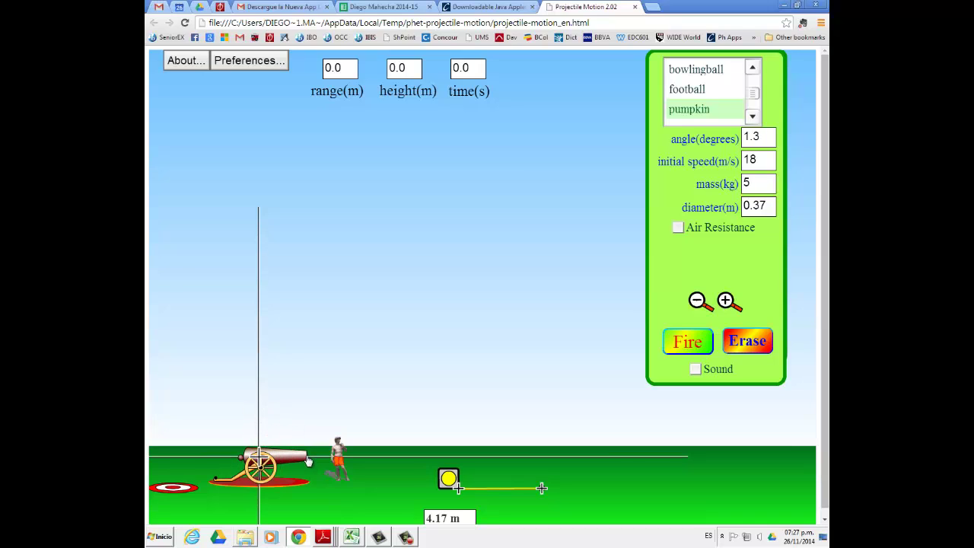
{"action": "left_click_drag", "start_coordinate": [308, 461], "coordinate": [293, 401]}
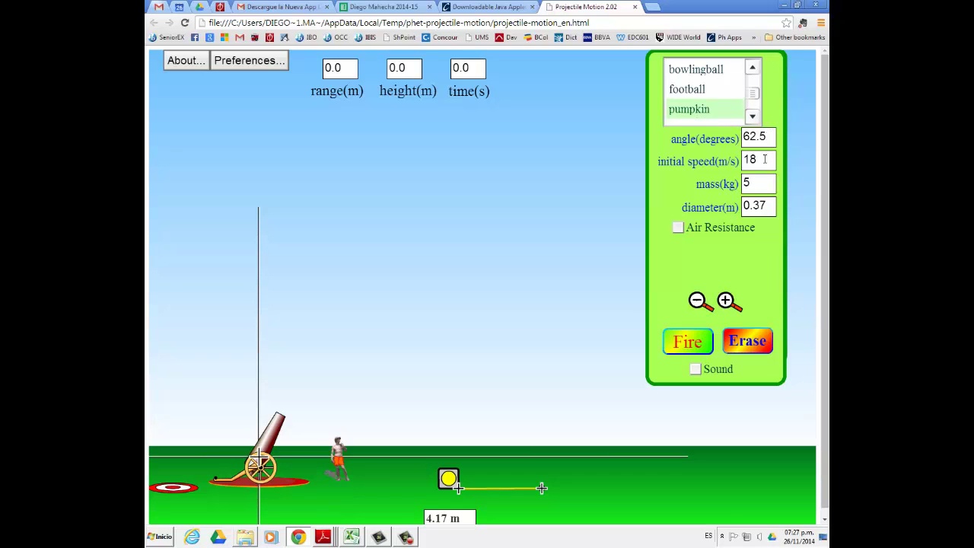
{"action": "left_click_drag", "start_coordinate": [764, 160], "coordinate": [710, 164]}
{"action": "type", "text": "16"}
Compare football and bowling ball specs, reselect the 5 kg pumpkin, and fire it to 22.0 m.
{"action": "left_click", "coordinate": [705, 90]}
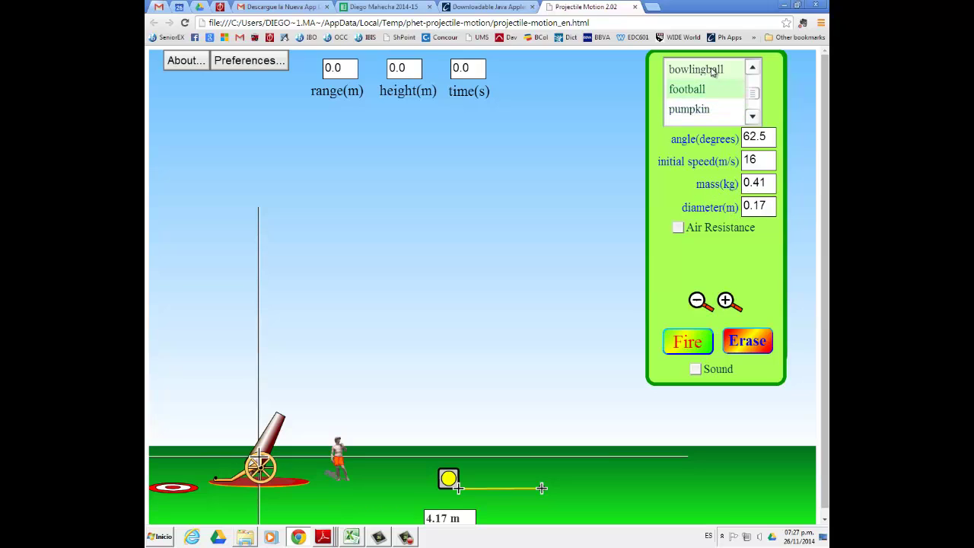
{"action": "left_click", "coordinate": [714, 71]}
{"action": "left_click", "coordinate": [715, 112]}
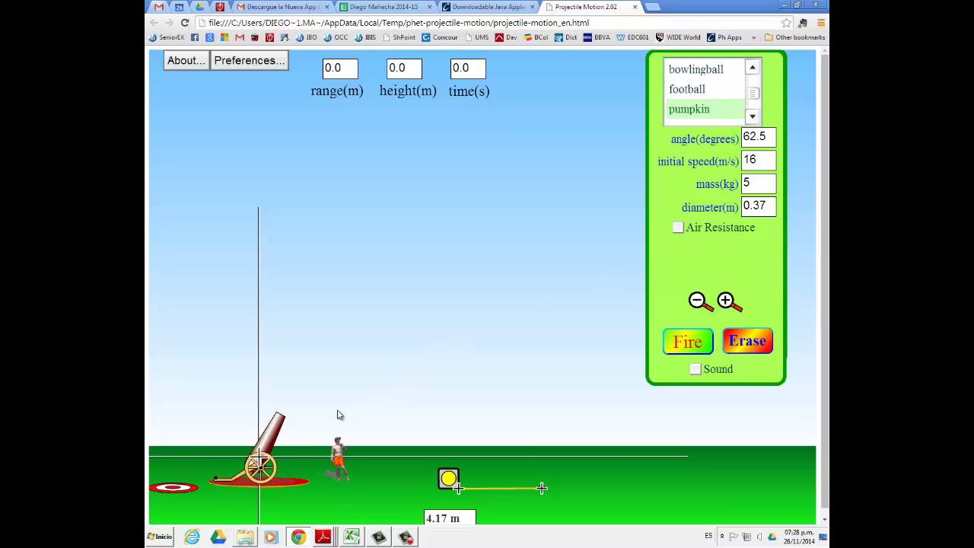
{"action": "left_click", "coordinate": [689, 343]}
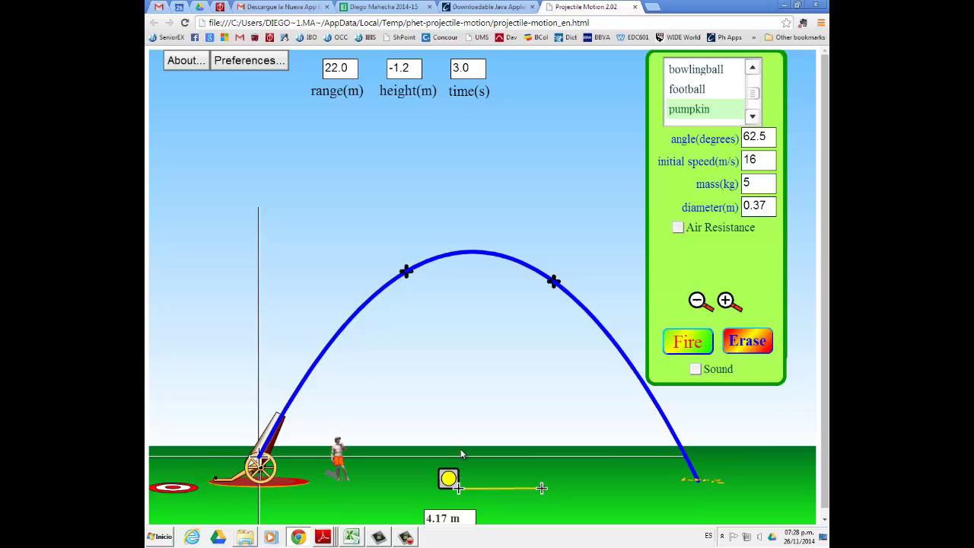
Delete the 66,9° sample rows B8:D8 and B42:D42 from both tables.
{"action": "key", "text": "alt+Tab"}
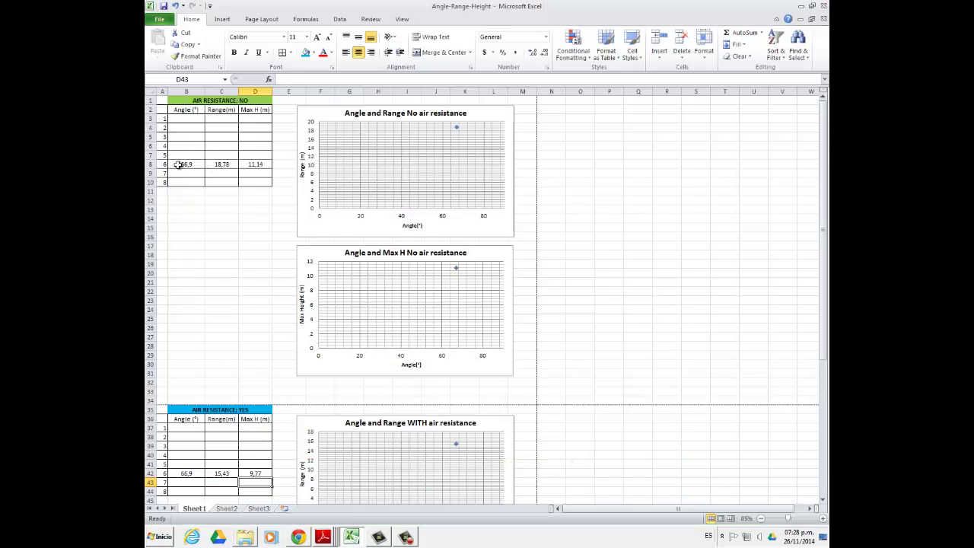
{"action": "left_click_drag", "start_coordinate": [186, 164], "coordinate": [257, 164]}
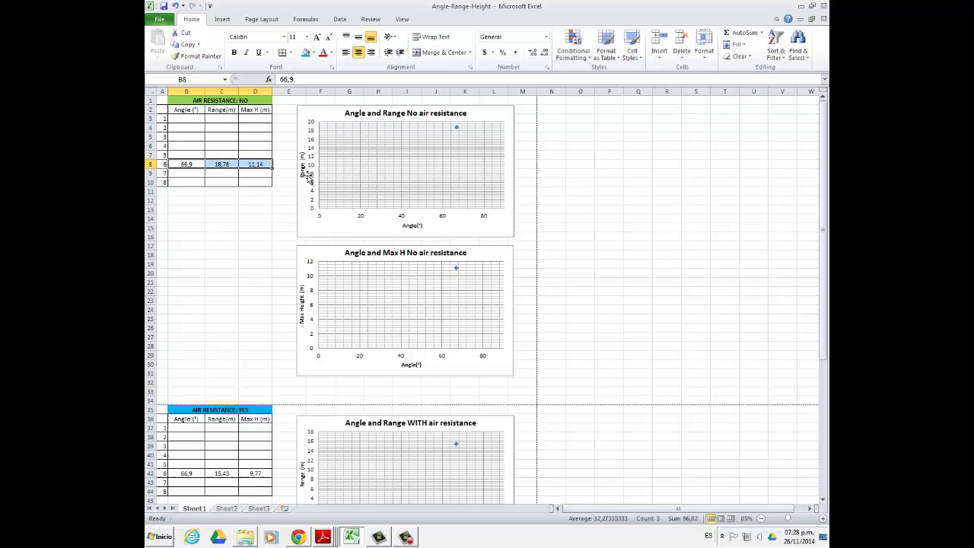
{"action": "key", "text": "Delete"}
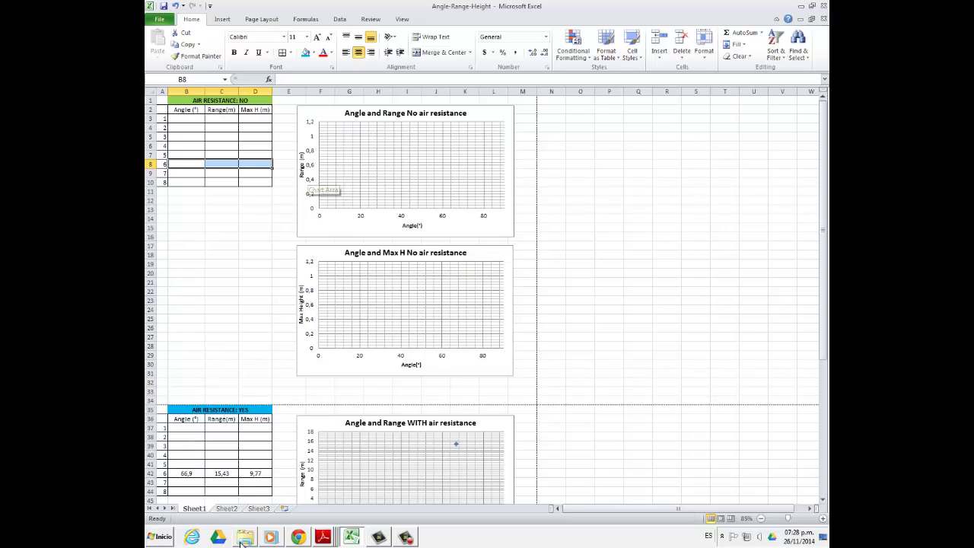
{"action": "left_click_drag", "start_coordinate": [191, 473], "coordinate": [253, 473]}
{"action": "key", "text": "Delete"}
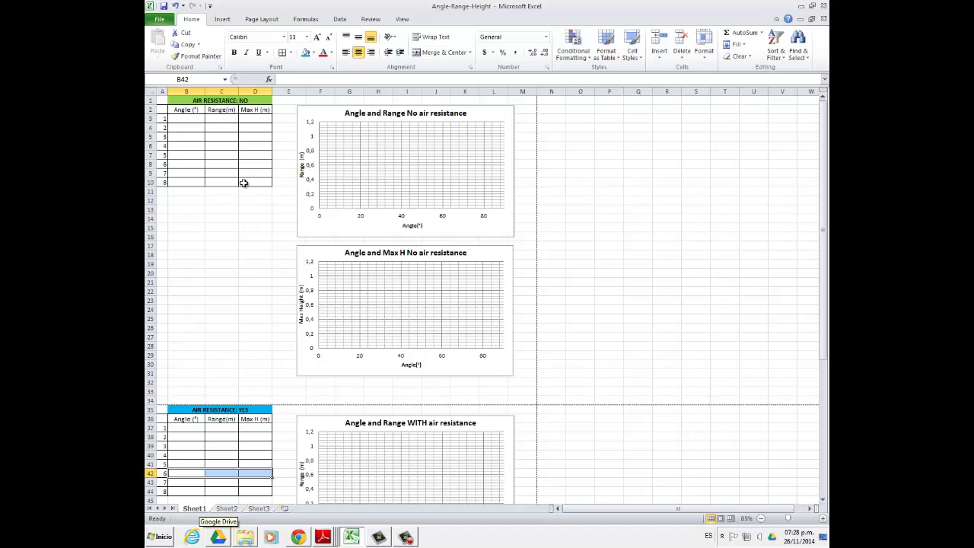
Check the simulation's angle and enter 62,5 in cell B8 of the no-air table.
{"action": "key", "text": "alt+Tab"}
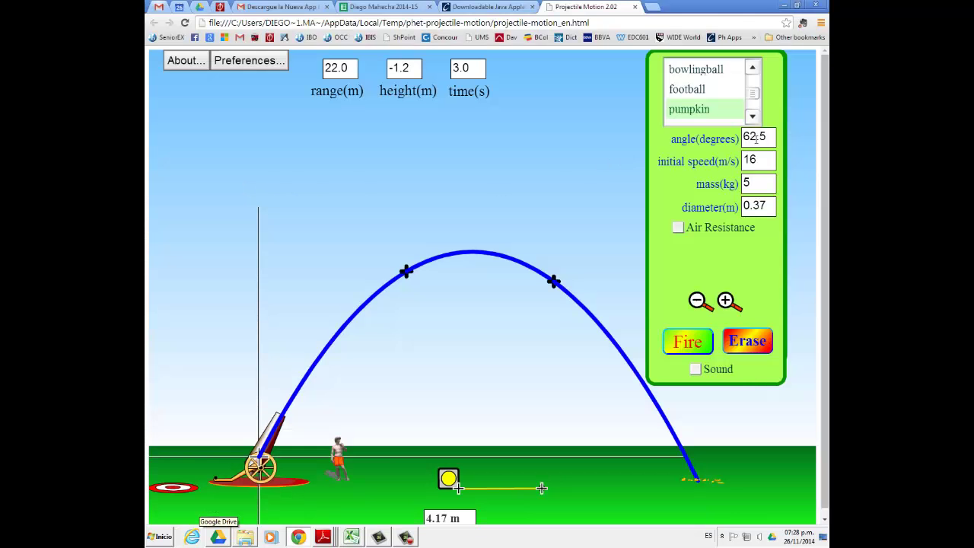
{"action": "key", "text": "alt+Tab"}
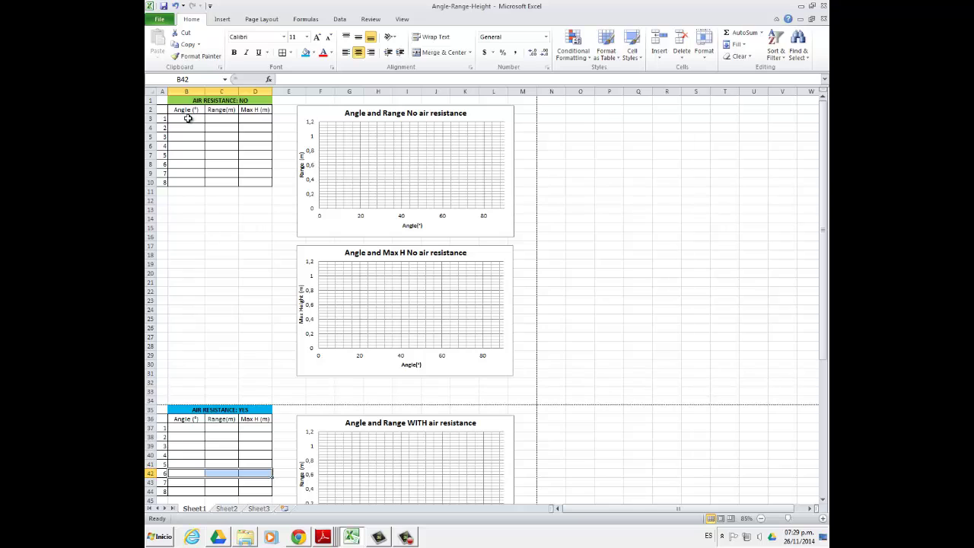
{"action": "left_click", "coordinate": [184, 165]}
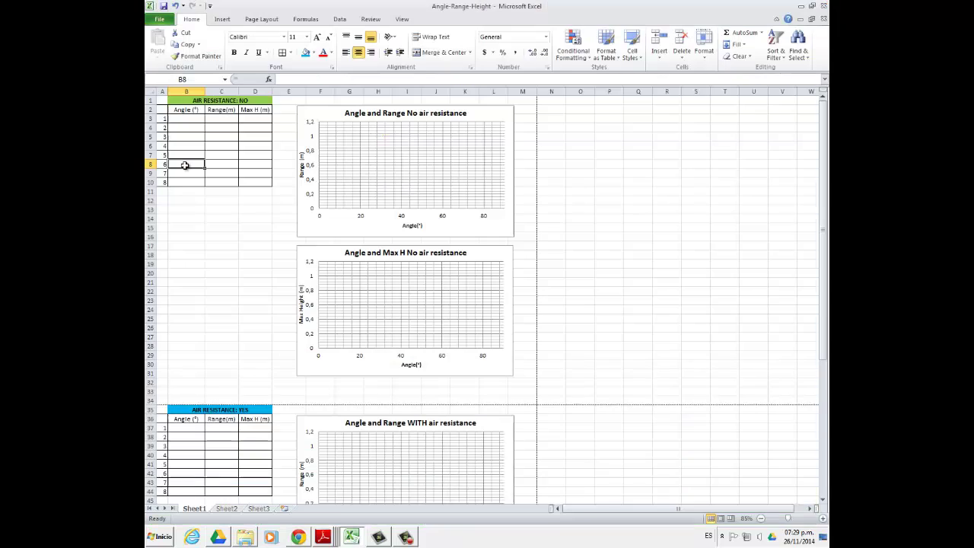
{"action": "type", "text": "62,5"}
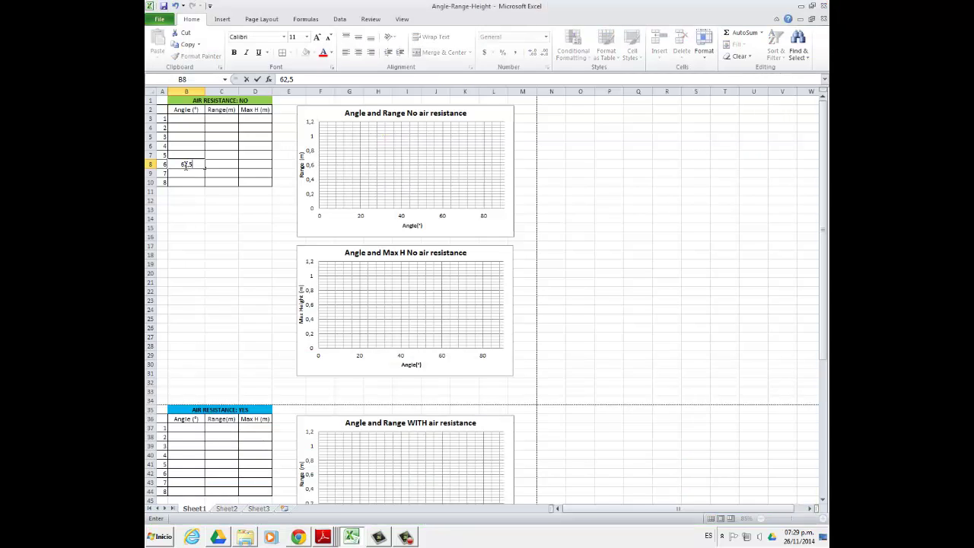
{"action": "key", "text": "Return"}
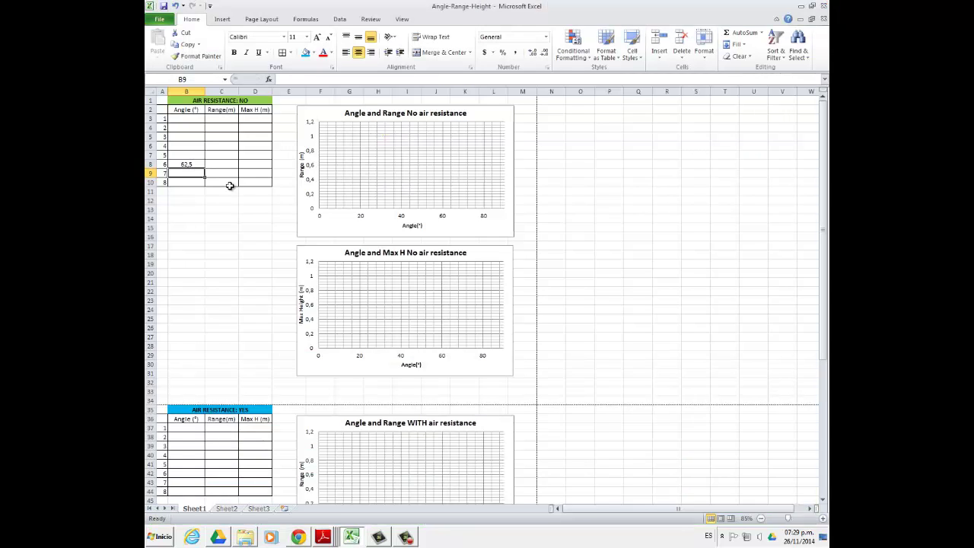
{"action": "left_click", "coordinate": [192, 164]}
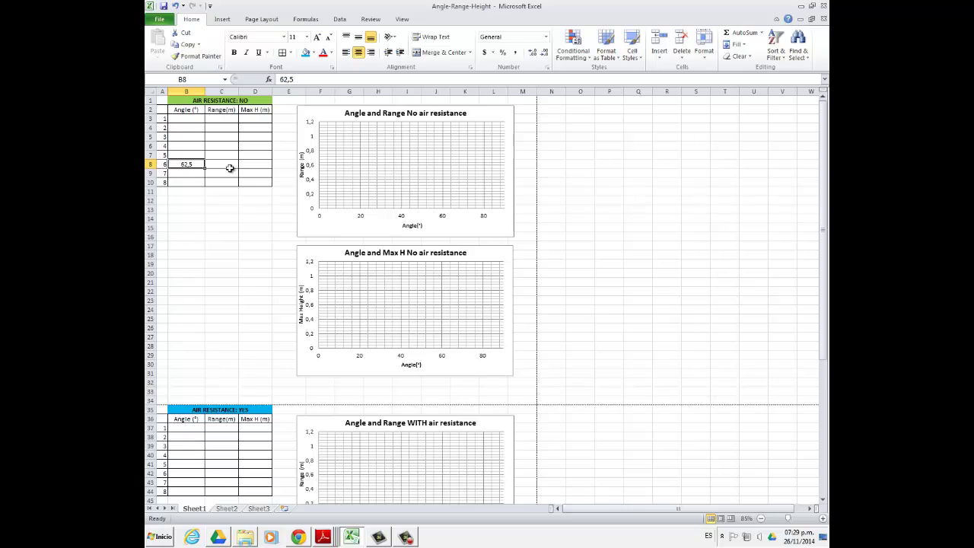
{"action": "key", "text": "Return"}
{"action": "type", "text": "62.5"}
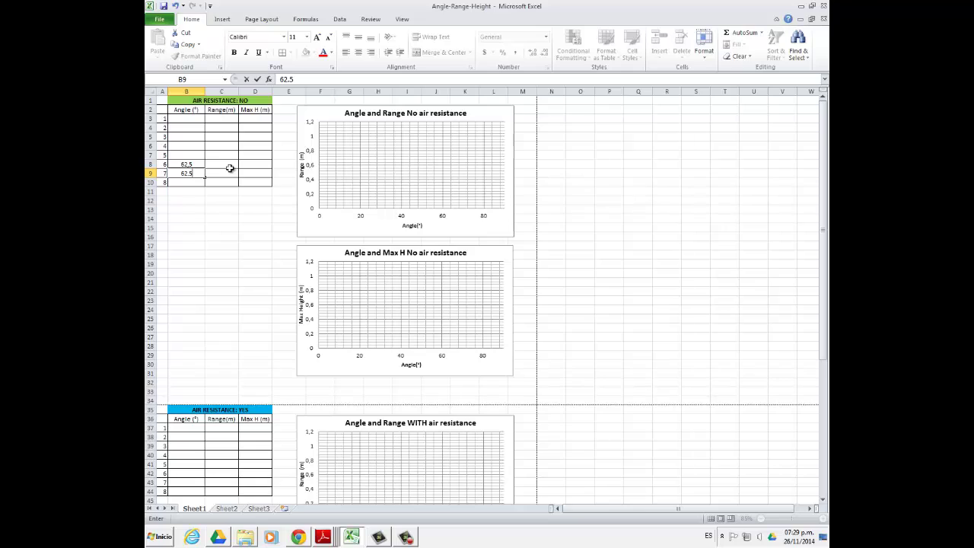
{"action": "key", "text": "Return"}
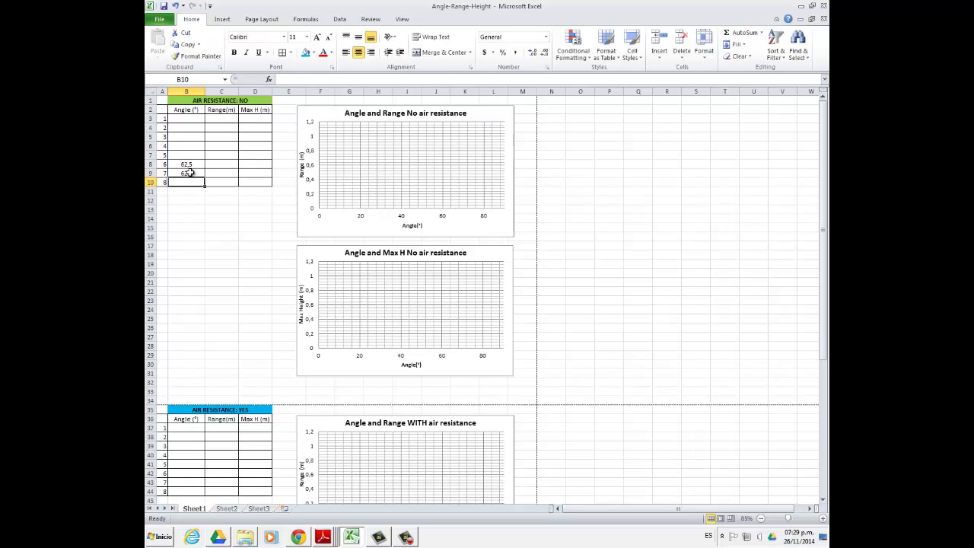
{"action": "left_click", "coordinate": [191, 174]}
{"action": "key", "text": "Delete"}
{"action": "left_click", "coordinate": [192, 165]}
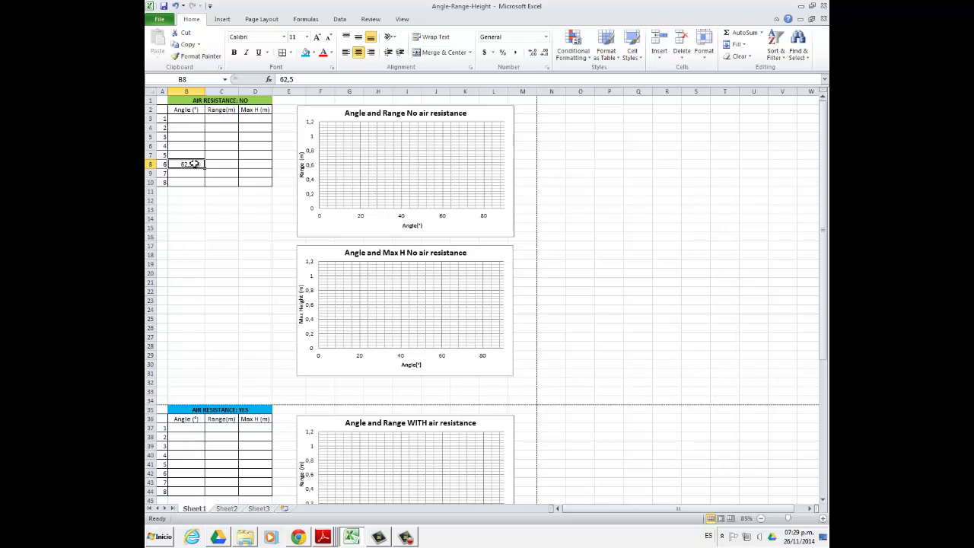
{"action": "type", "text": "6"}
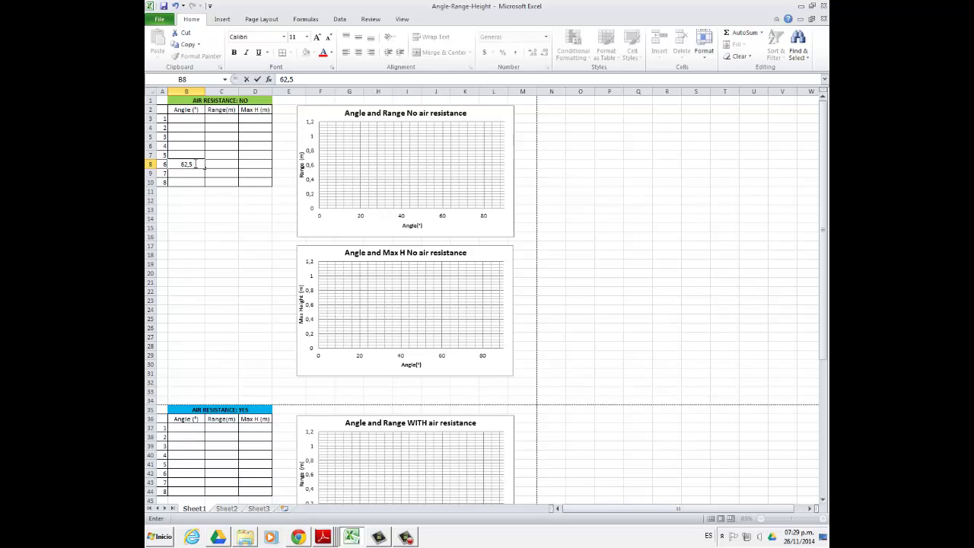
{"action": "key", "text": "Return"}
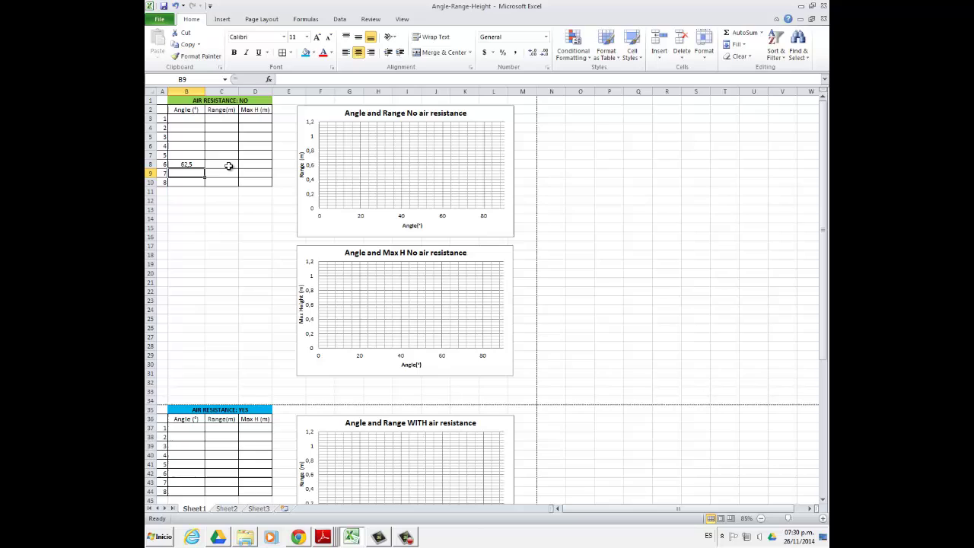
Stretch the tape measure from the cannon to the pumpkin's landing spot, reading 21.43 m.
{"action": "key", "text": "alt+Tab"}
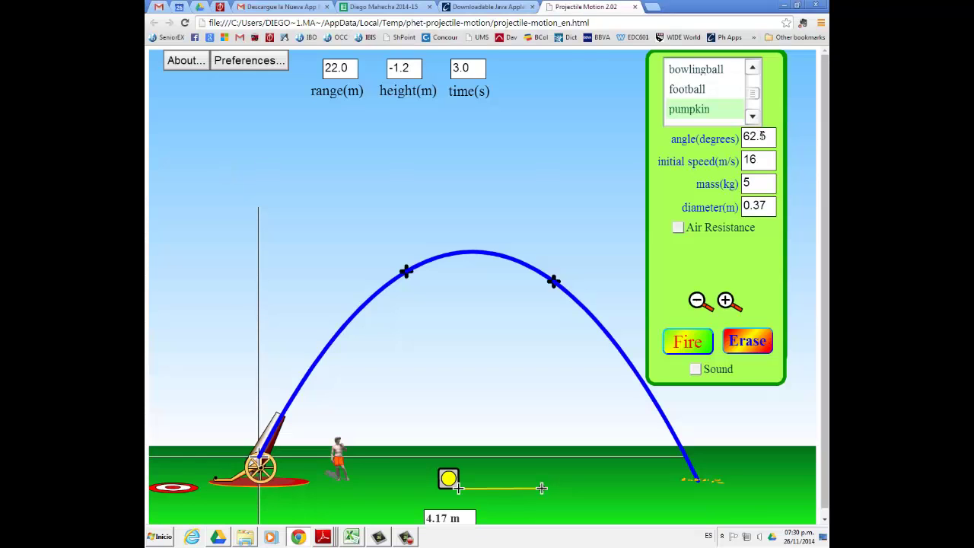
{"action": "key", "text": "alt+Tab"}
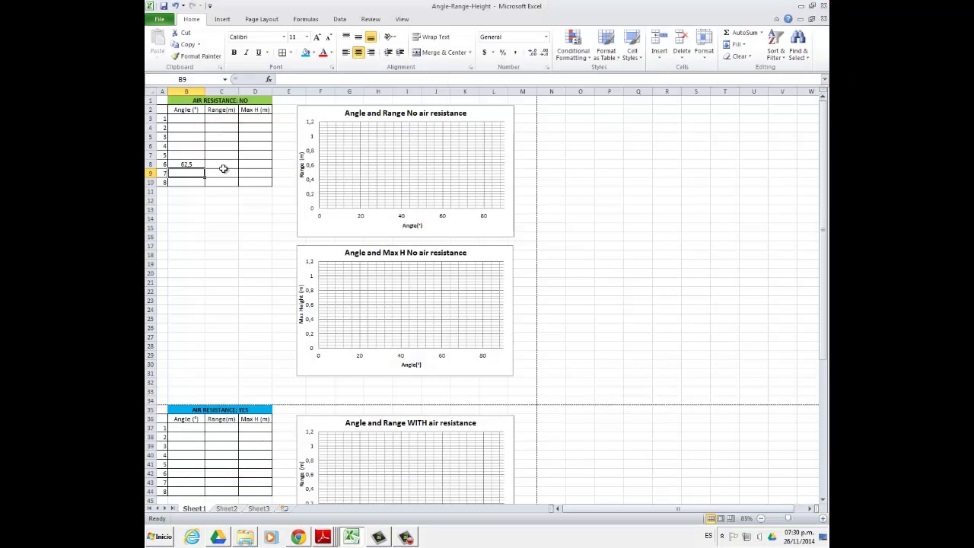
{"action": "key", "text": "alt+Tab"}
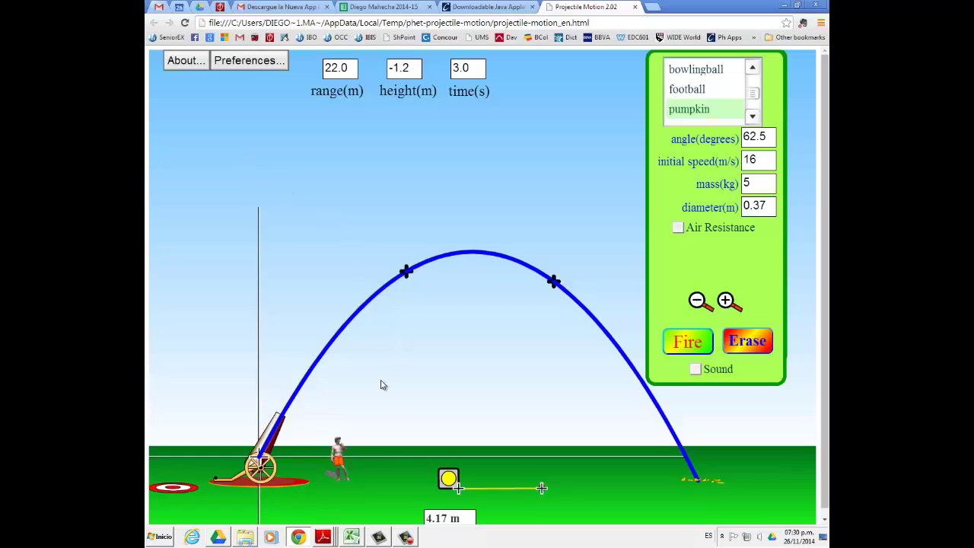
{"action": "left_click_drag", "start_coordinate": [454, 482], "coordinate": [255, 454]}
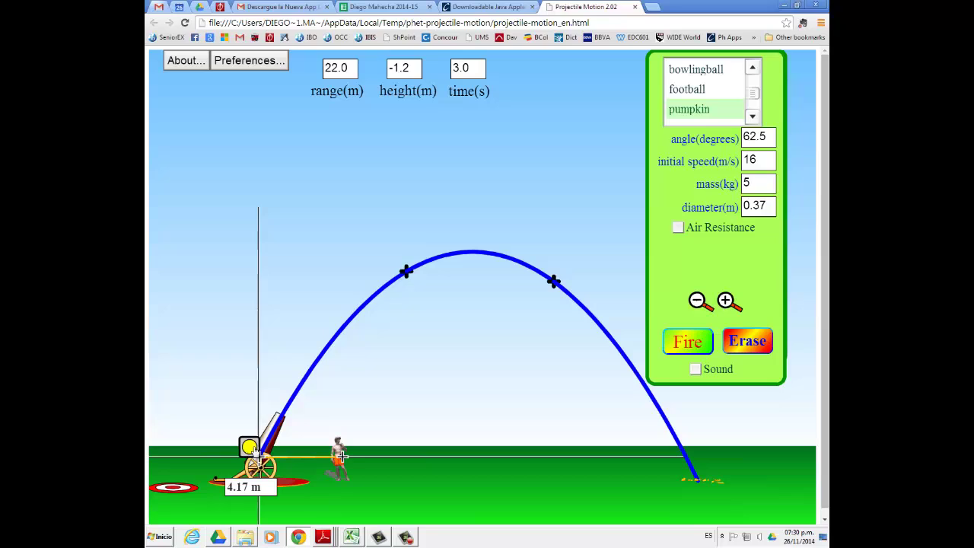
{"action": "left_click_drag", "start_coordinate": [342, 459], "coordinate": [688, 459]}
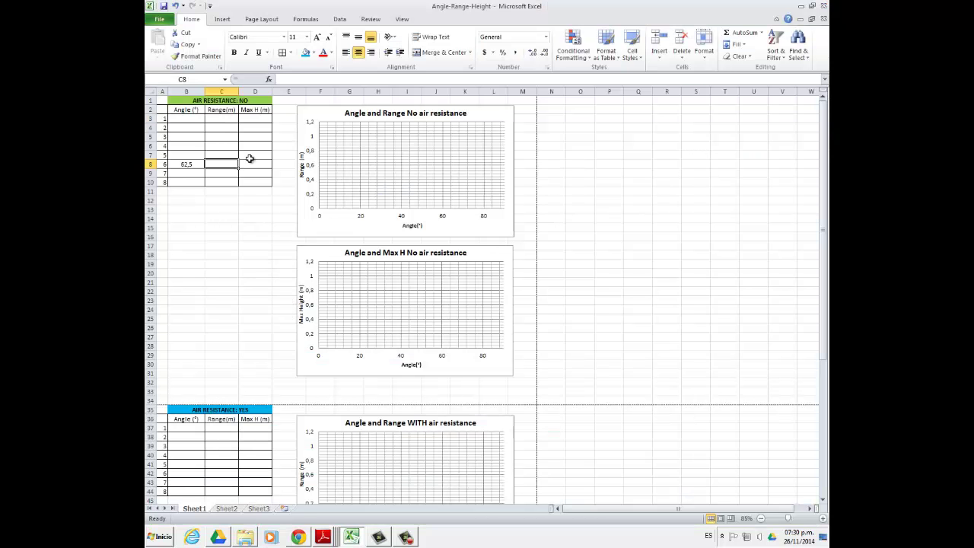
Record the 21,43 m range in cell C8 and return to the simulation.
{"action": "type", "text": "21,43"}
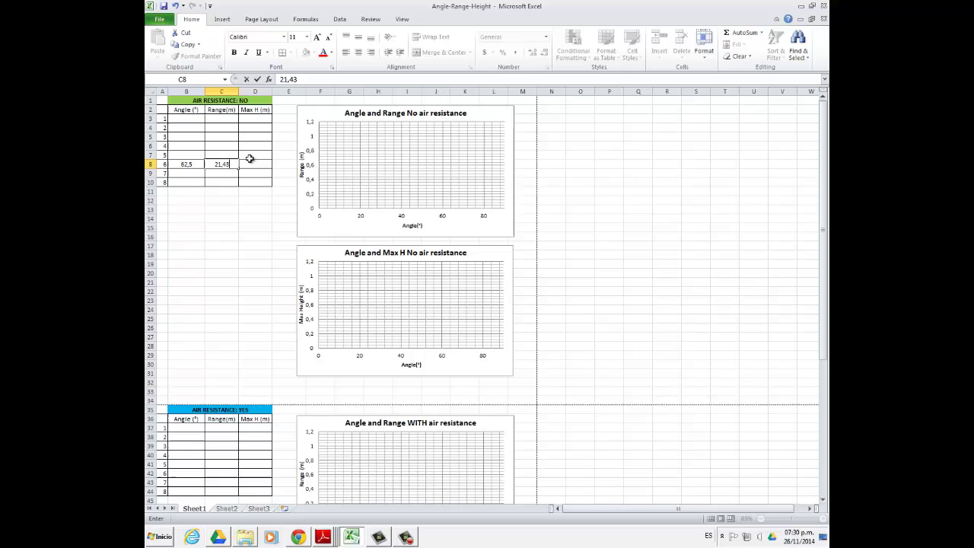
{"action": "key", "text": "Return"}
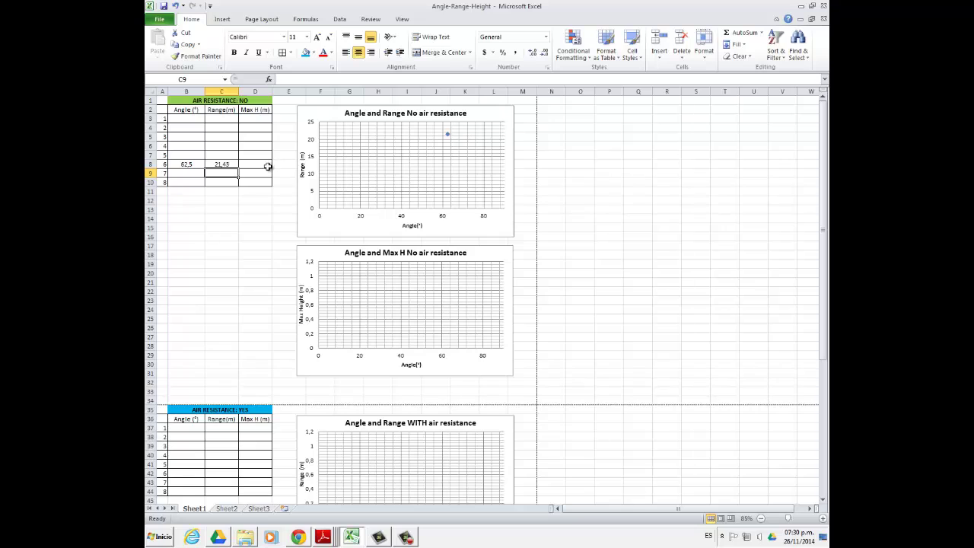
{"action": "key", "text": "alt+Tab"}
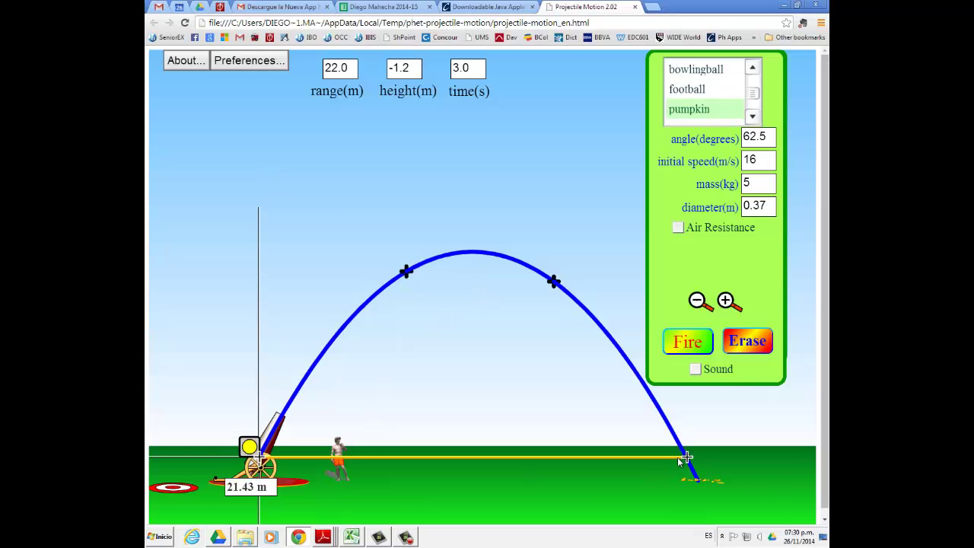
Stretch the tape measure from the trajectory's peak to the ground, reading 10.31 m.
{"action": "left_click_drag", "start_coordinate": [685, 458], "coordinate": [443, 459]}
{"action": "left_click_drag", "start_coordinate": [249, 447], "coordinate": [334, 349]}
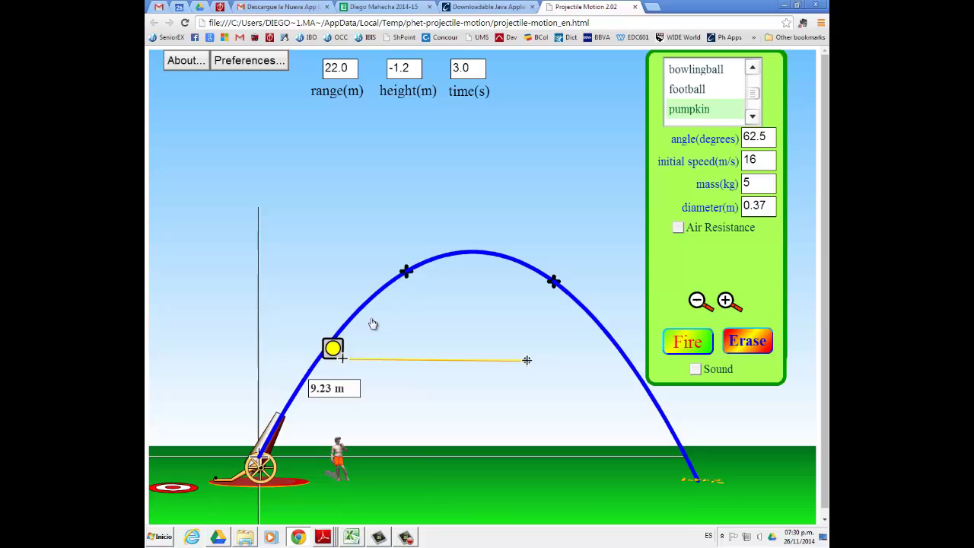
{"action": "left_click_drag", "start_coordinate": [373, 324], "coordinate": [464, 242]}
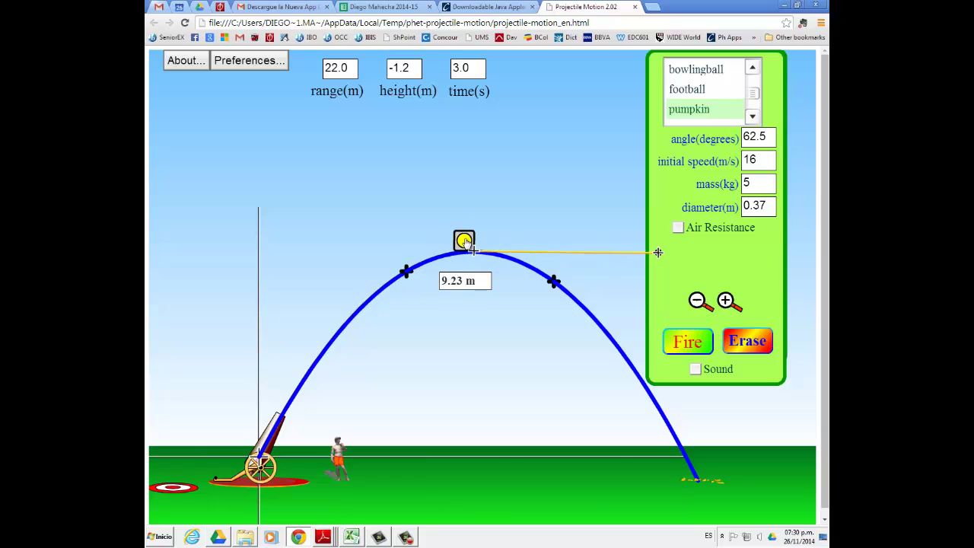
{"action": "left_click_drag", "start_coordinate": [658, 254], "coordinate": [477, 458]}
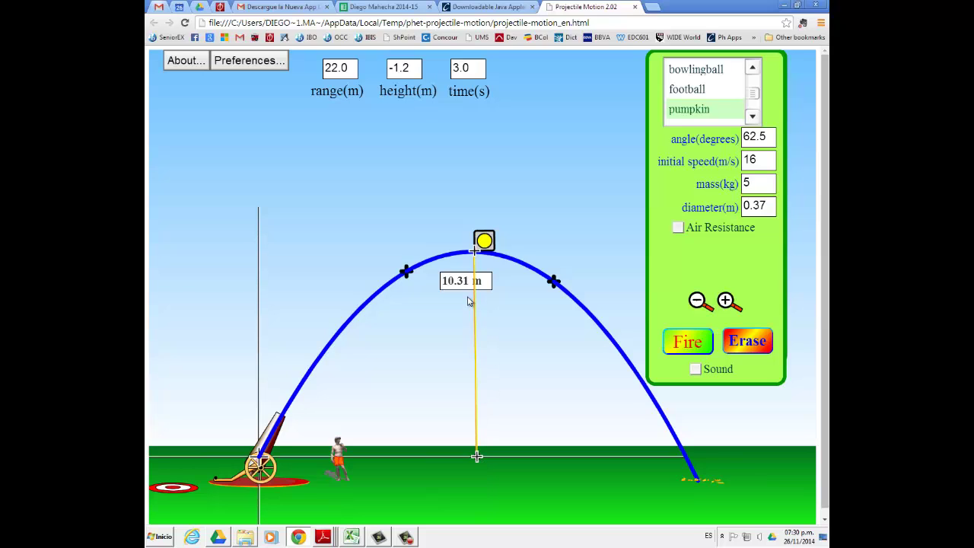
{"action": "key", "text": "alt+Tab"}
Enter the maximum height 10,31 in cell D8 of the no-air table.
{"action": "left_click", "coordinate": [265, 164]}
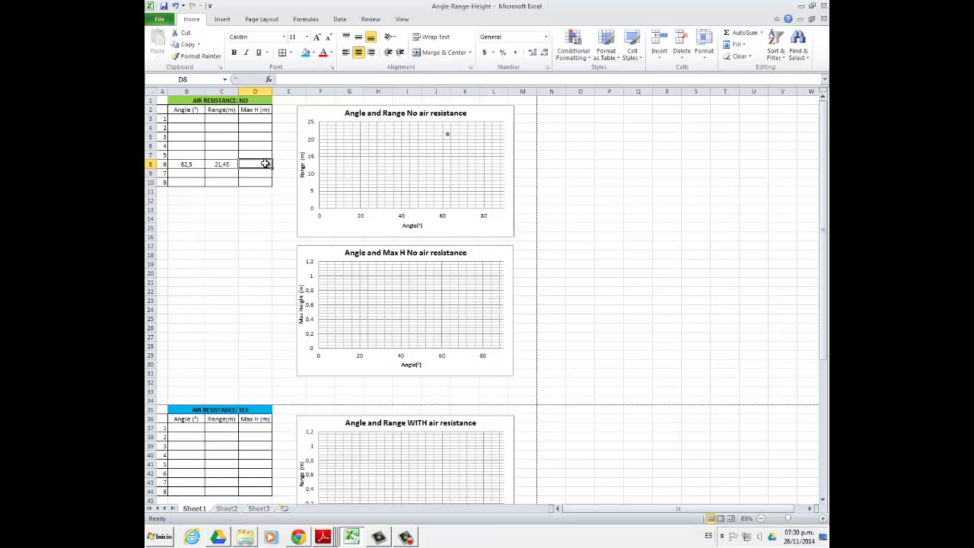
{"action": "type", "text": "10,"}
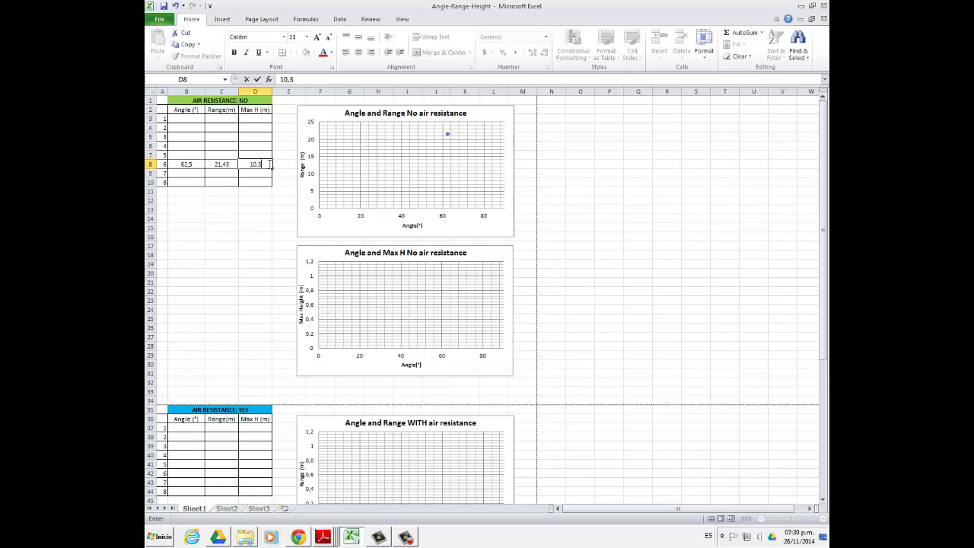
{"action": "type", "text": "31"}
{"action": "key", "text": "Return"}
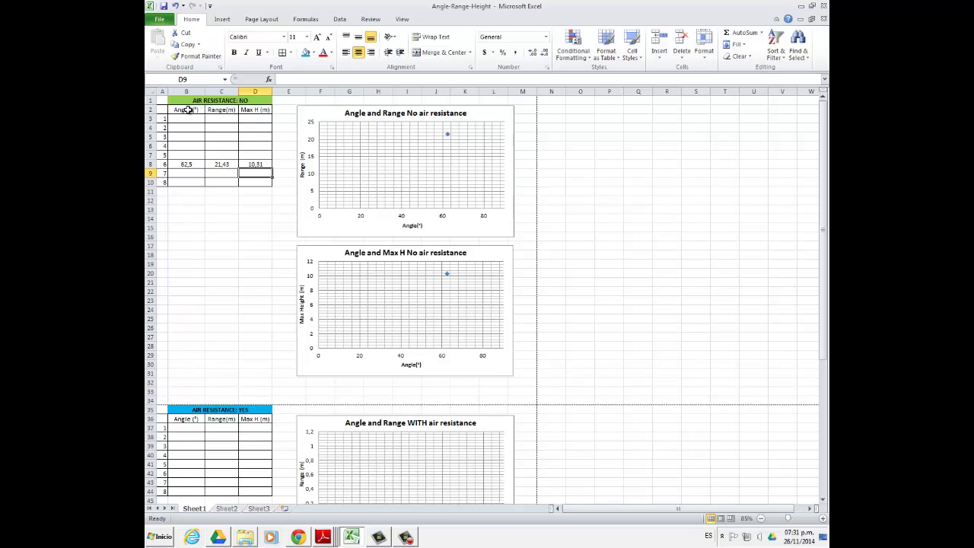
Check the angle, range and Max H column selections against the angle versus max height chart.
{"action": "left_click_drag", "start_coordinate": [188, 109], "coordinate": [222, 183]}
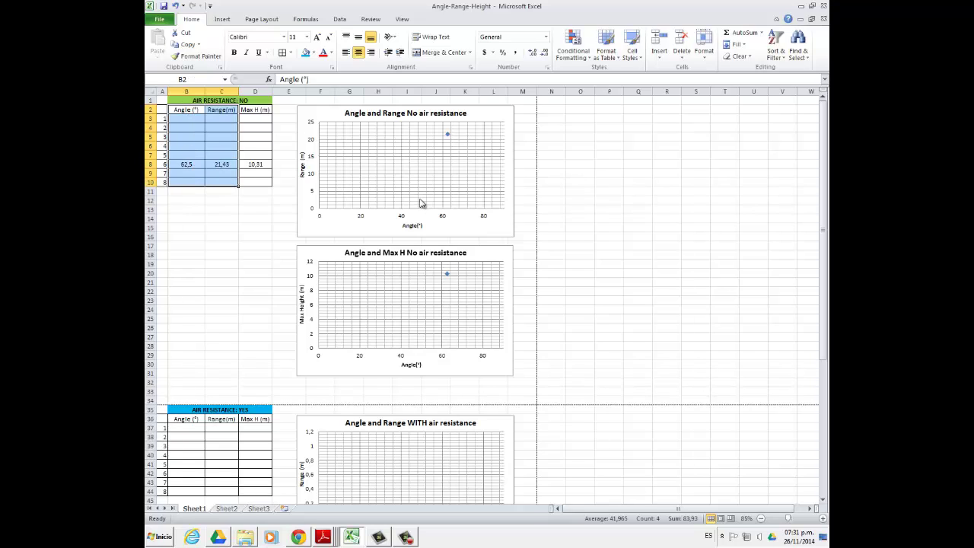
{"action": "left_click", "coordinate": [375, 371]}
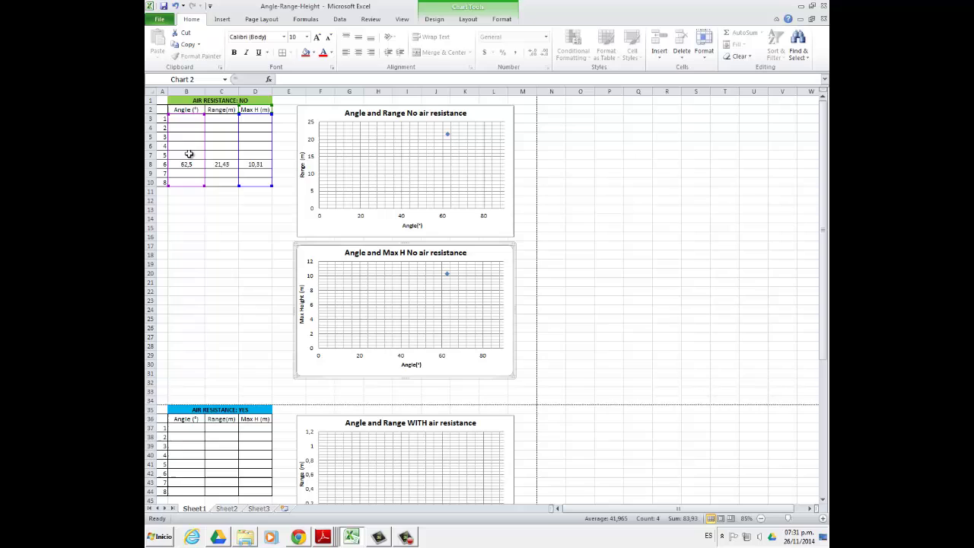
{"action": "left_click_drag", "start_coordinate": [184, 110], "coordinate": [185, 188]}
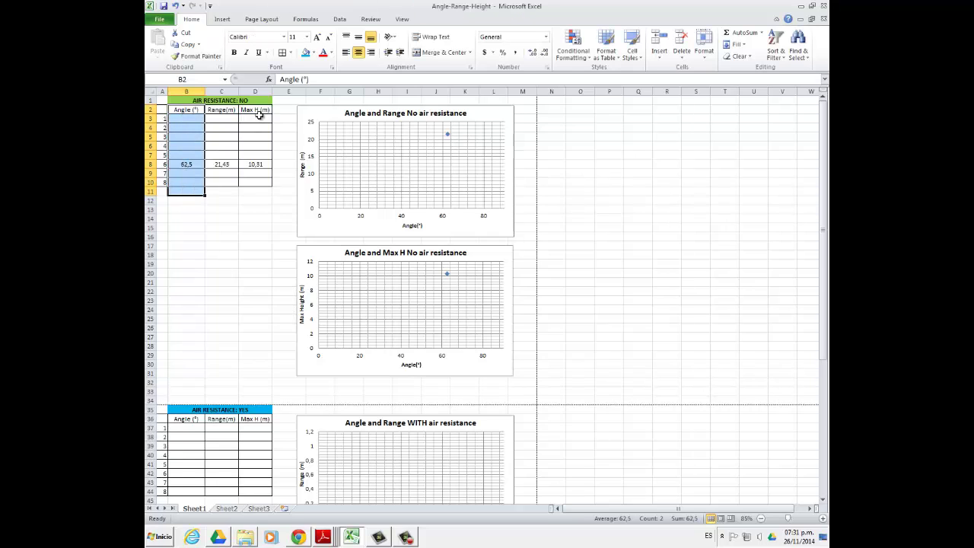
{"action": "left_click_drag", "start_coordinate": [257, 111], "coordinate": [263, 184], "text": "ctrl"}
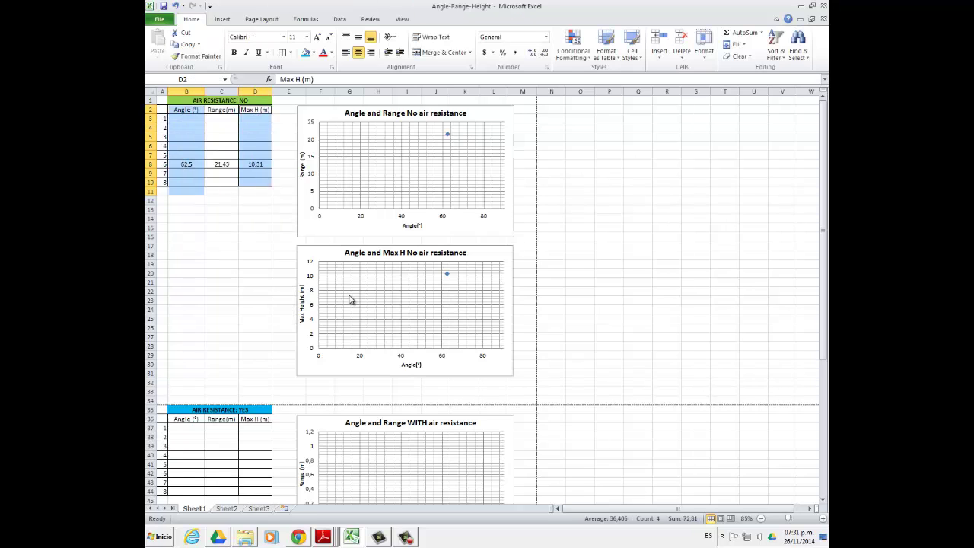
{"action": "left_click", "coordinate": [375, 344]}
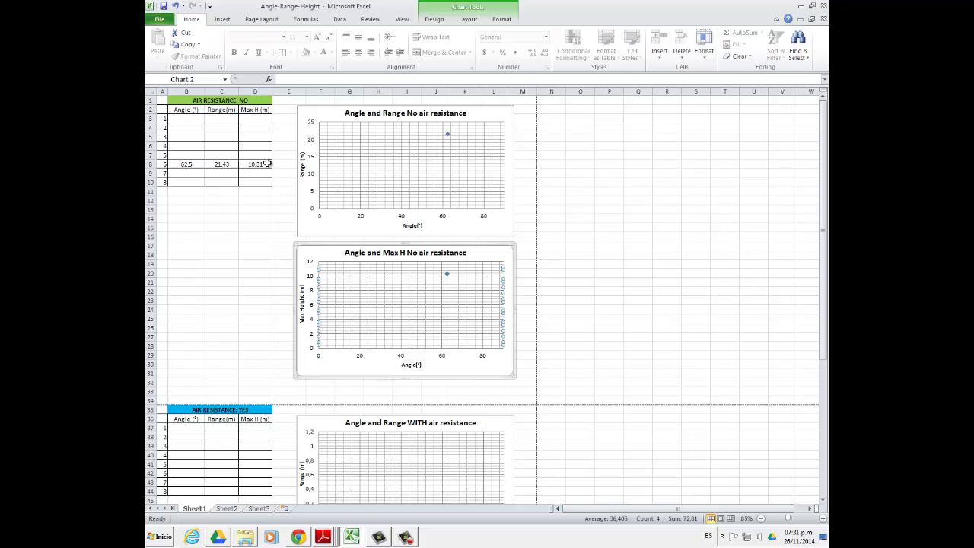
{"action": "left_click", "coordinate": [530, 254]}
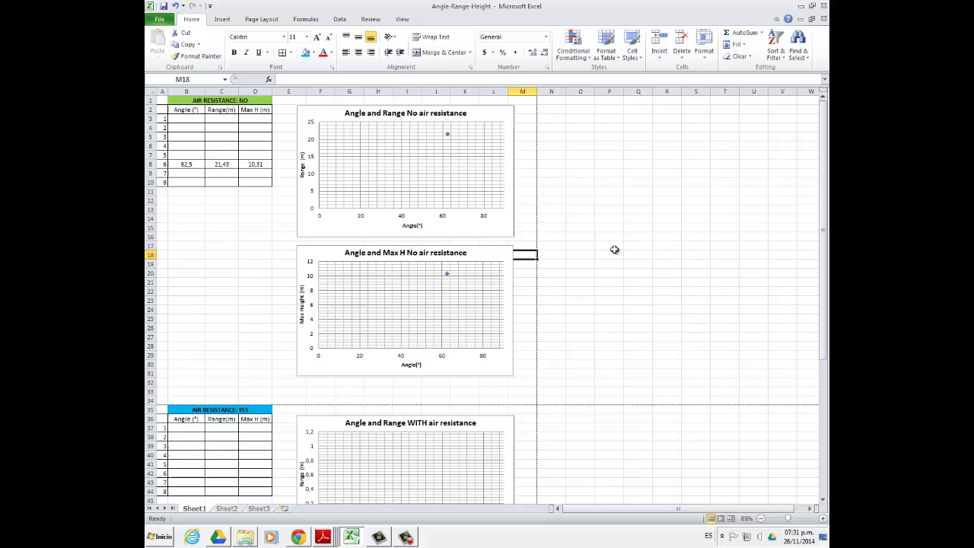
Select cell B3, then erase the previous shot's trajectory in the simulation.
{"action": "left_click", "coordinate": [186, 118]}
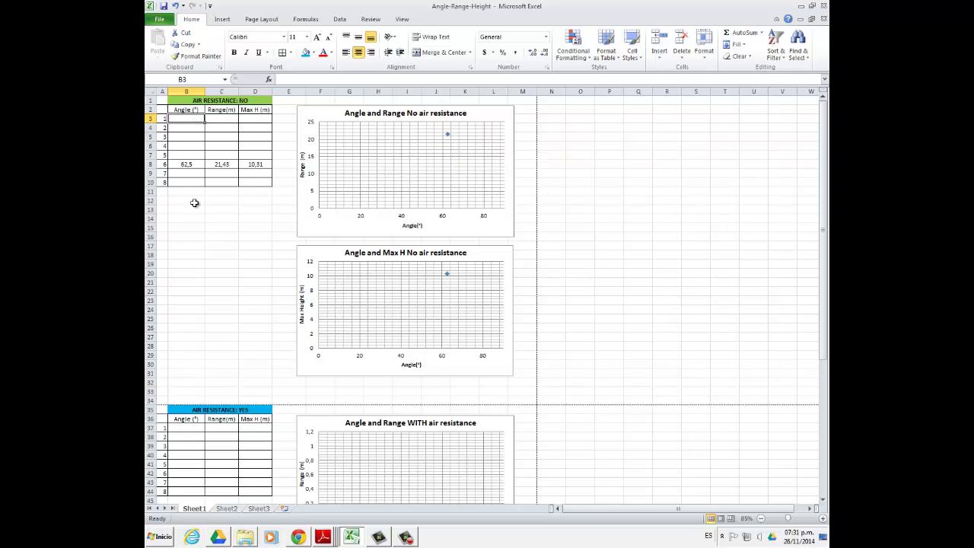
{"action": "key", "text": "alt+Tab"}
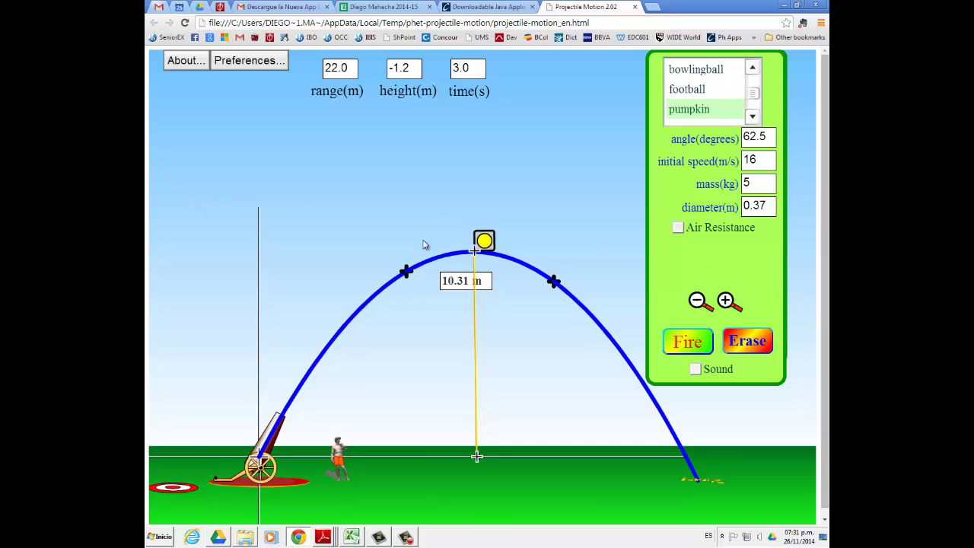
{"action": "left_click", "coordinate": [747, 343]}
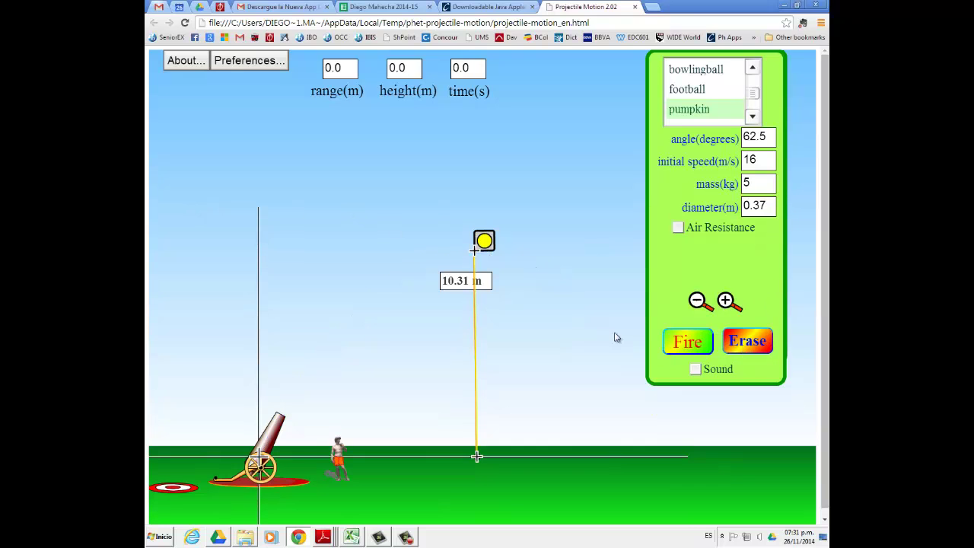
{"action": "key", "text": "alt+Tab"}
{"action": "scroll", "coordinate": [448, 328], "scroll_direction": "down", "scroll_amount": 3}
{"action": "scroll", "coordinate": [449, 327], "scroll_direction": "up", "scroll_amount": 3}
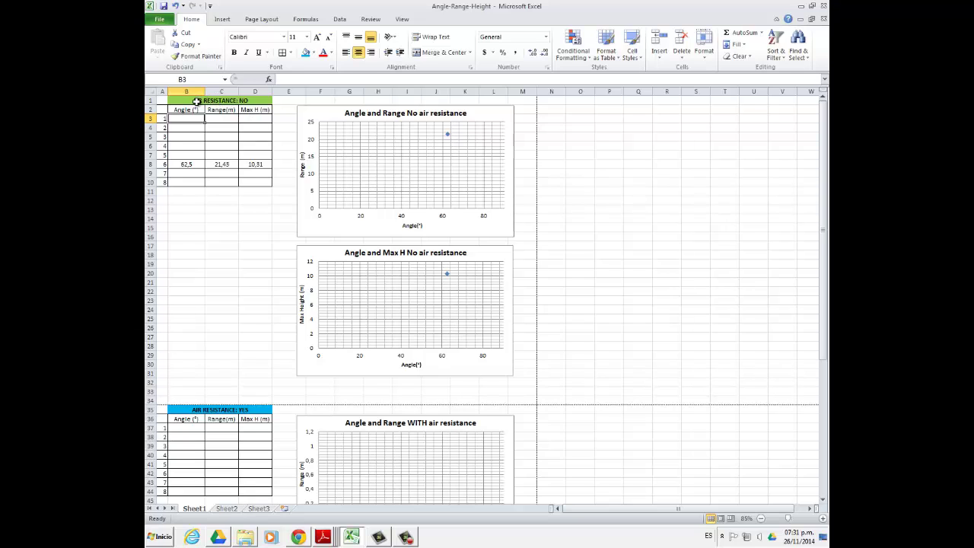
Select the air-resistance table's angle column and switch on Air Resistance in the simulation.
{"action": "scroll", "coordinate": [230, 101], "scroll_direction": "down", "scroll_amount": 3}
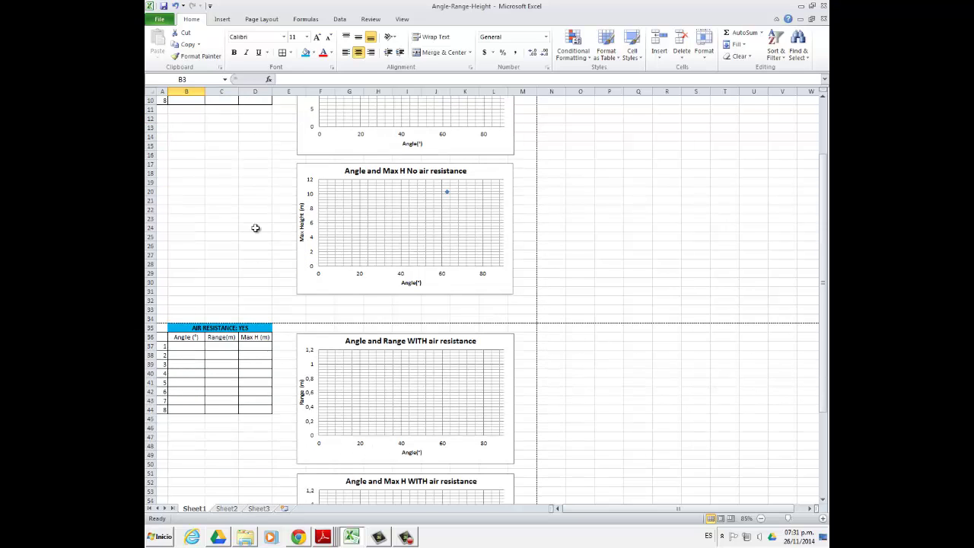
{"action": "left_click_drag", "start_coordinate": [191, 348], "coordinate": [191, 412]}
{"action": "scroll", "coordinate": [205, 304], "scroll_direction": "up", "scroll_amount": 3}
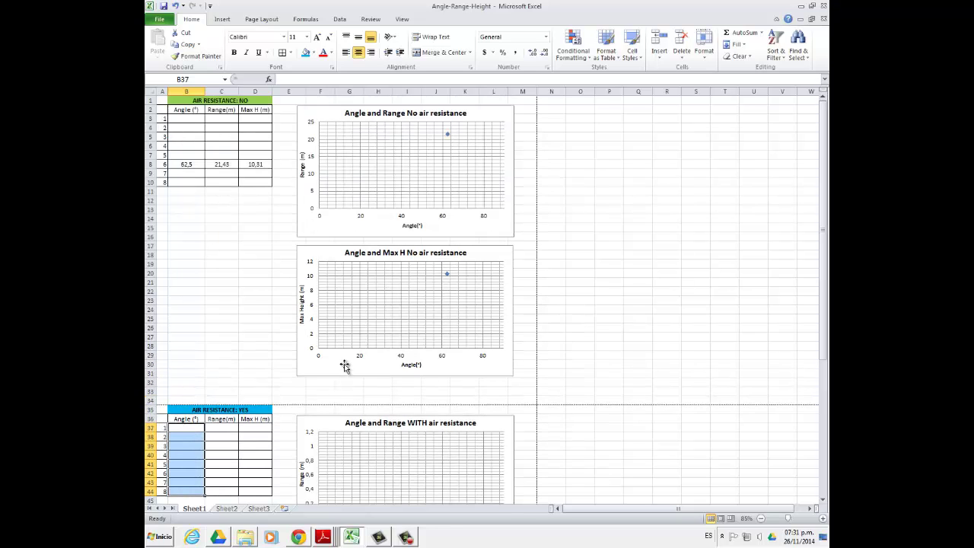
{"action": "scroll", "coordinate": [335, 357], "scroll_direction": "down", "scroll_amount": 3}
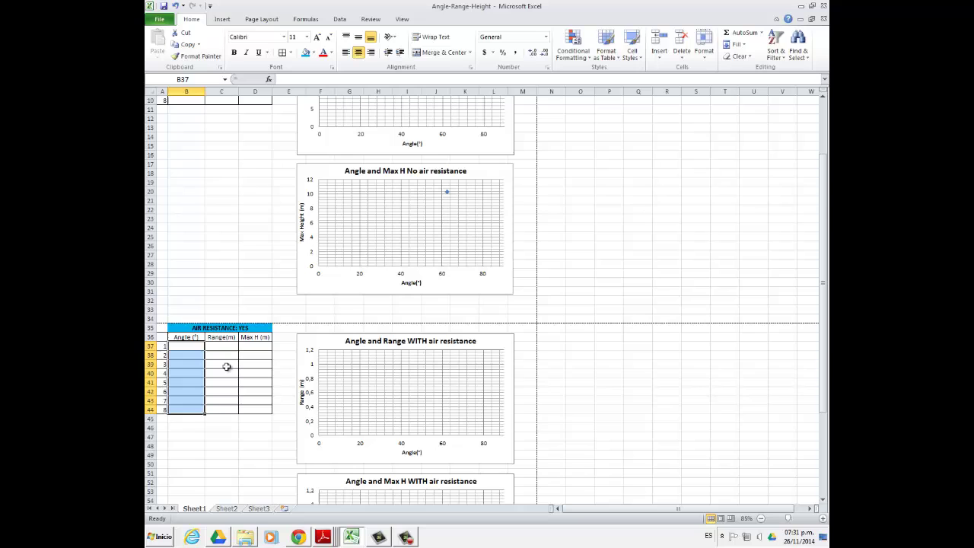
{"action": "key", "text": "alt+Tab"}
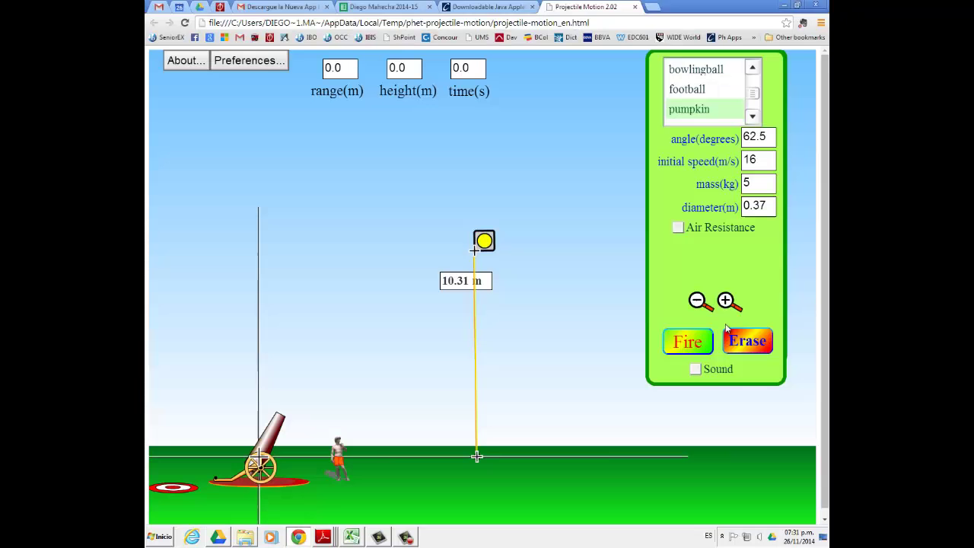
{"action": "left_click", "coordinate": [678, 228]}
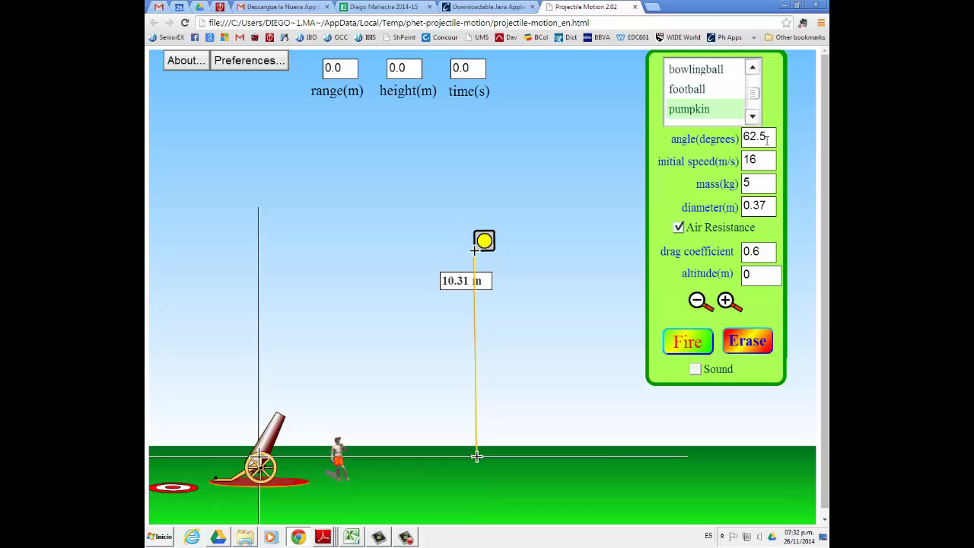
{"action": "key", "text": "alt+Tab"}
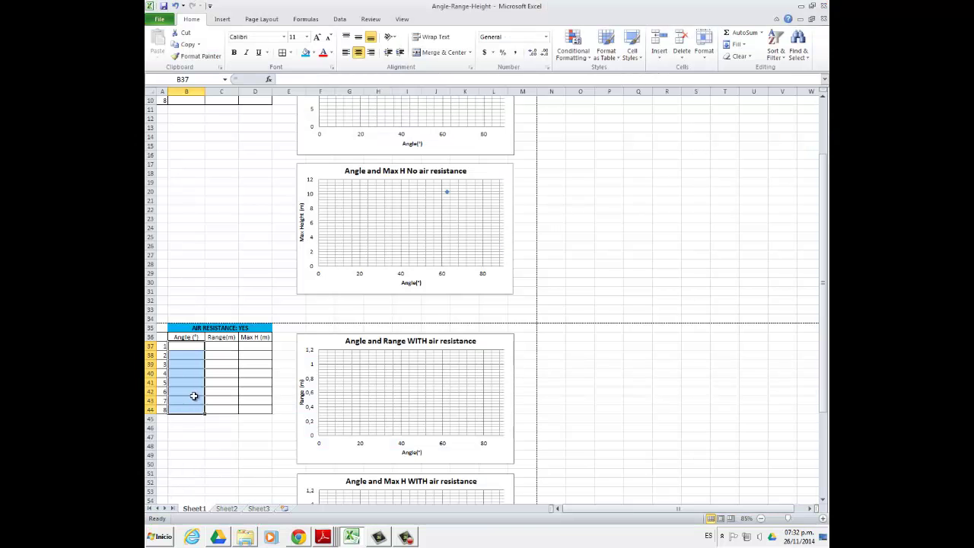
Enter angle 62,5 in B42 and fire the pumpkin with air resistance on.
{"action": "scroll", "coordinate": [228, 396], "scroll_direction": "up", "scroll_amount": 3}
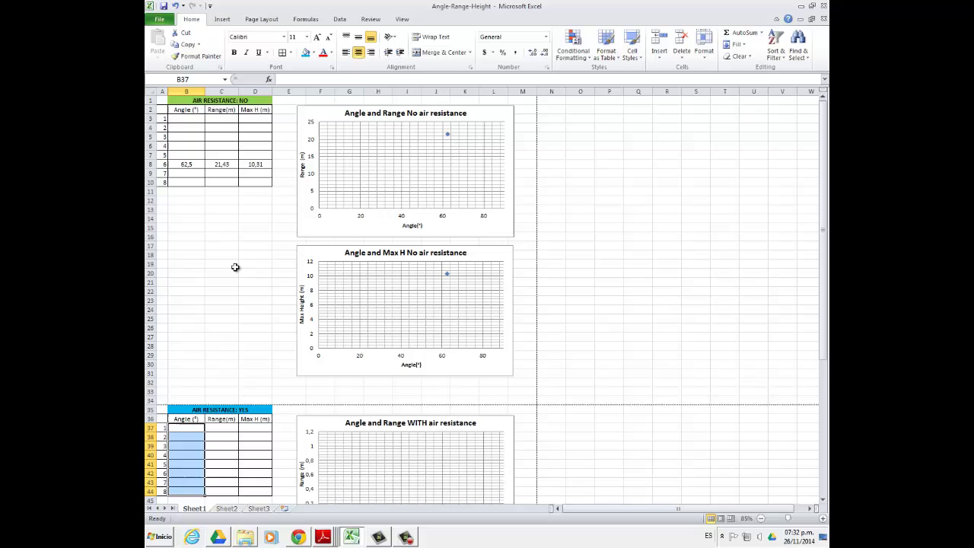
{"action": "scroll", "coordinate": [235, 267], "scroll_direction": "down", "scroll_amount": 2}
{"action": "left_click", "coordinate": [190, 418]}
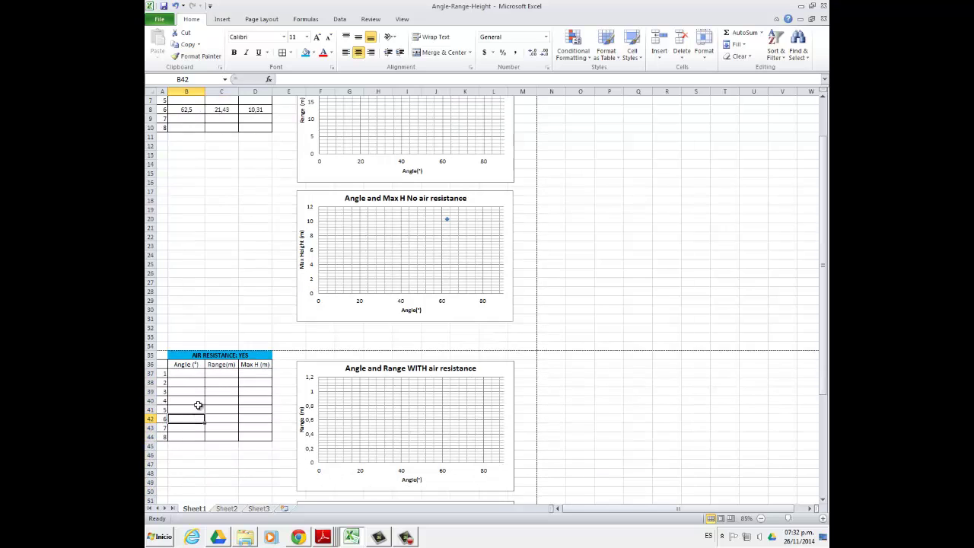
{"action": "type", "text": "62,5"}
{"action": "key", "text": "Return"}
{"action": "key", "text": "alt+Tab"}
{"action": "left_click", "coordinate": [680, 347]}
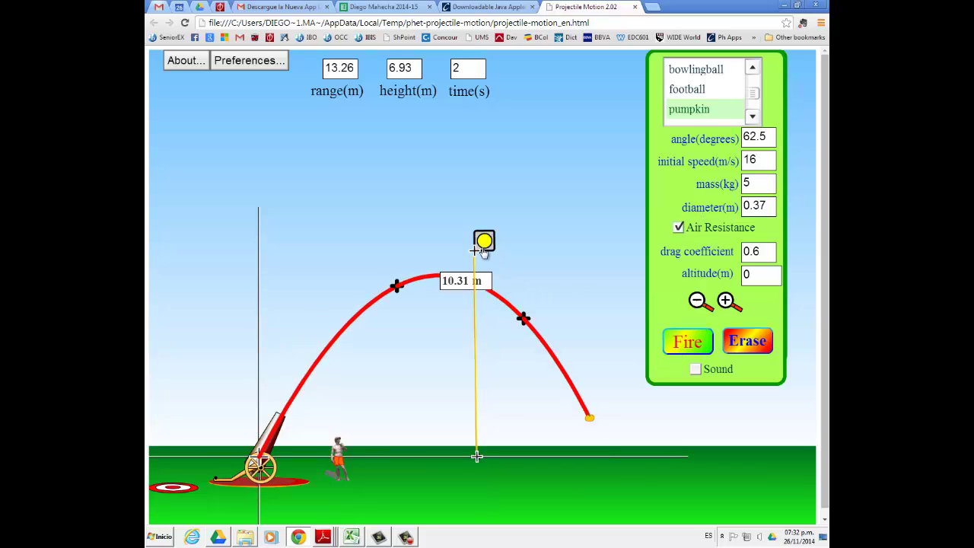
Measure the air-resistance shot's range with the tape and enter 17,46 in C42.
{"action": "left_click_drag", "start_coordinate": [477, 460], "coordinate": [608, 459]}
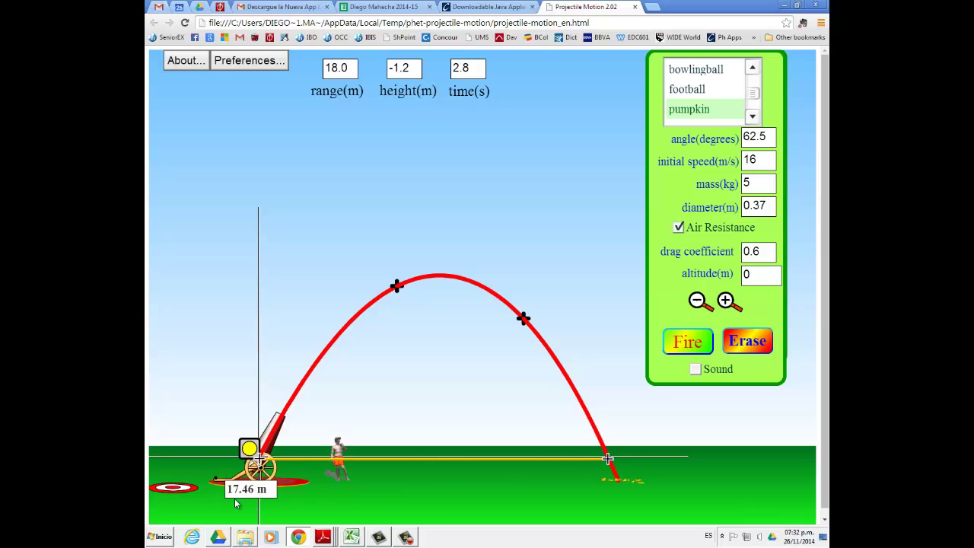
{"action": "key", "text": "alt+Tab"}
{"action": "left_click", "coordinate": [222, 421]}
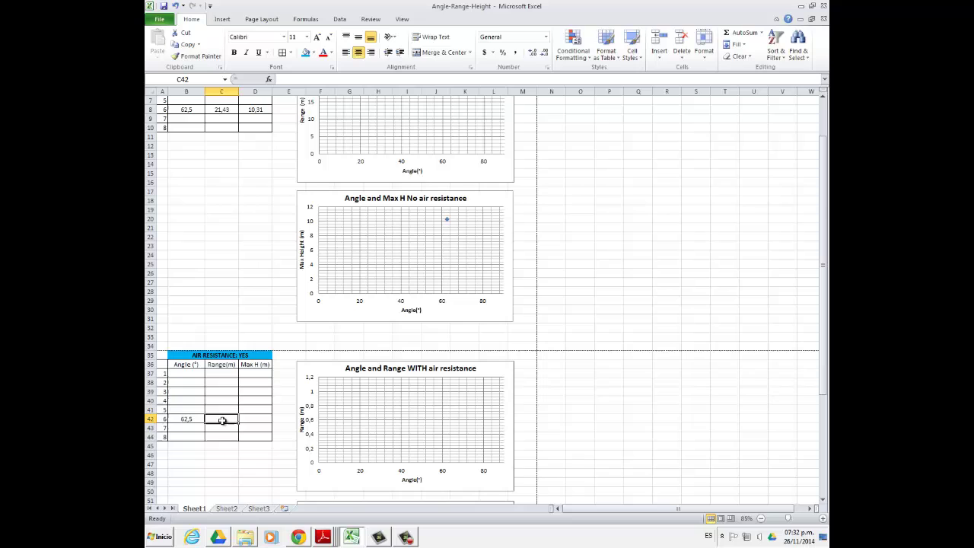
{"action": "type", "text": "17,4"}
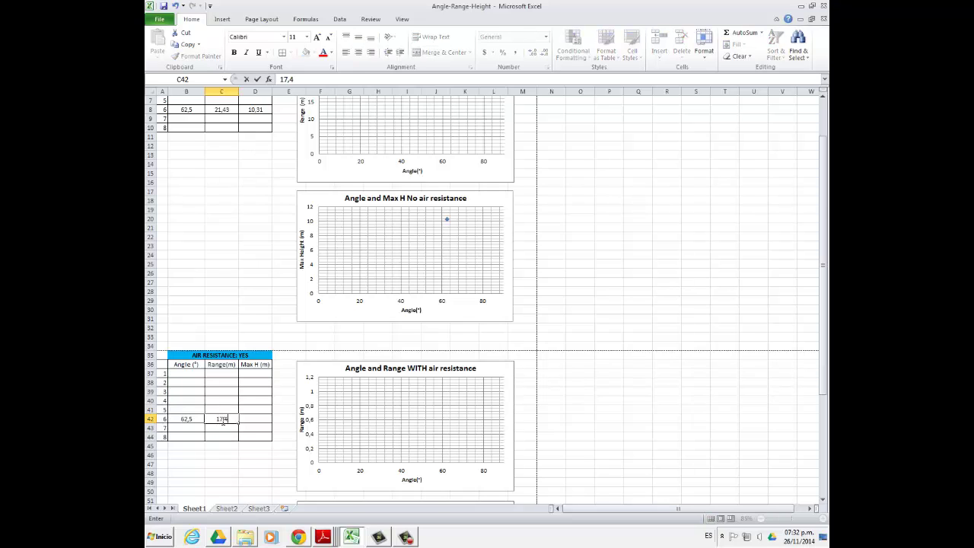
{"action": "type", "text": "6"}
{"action": "key", "text": "Return"}
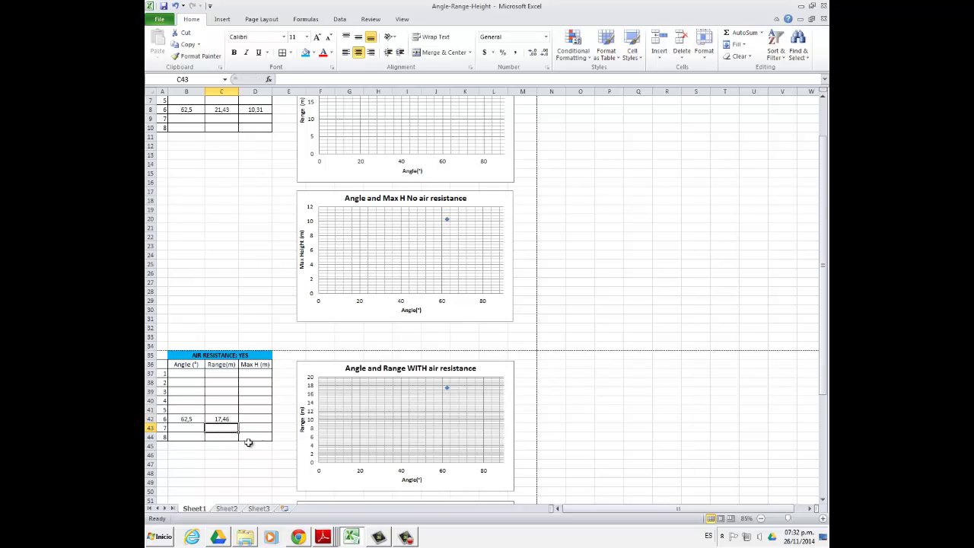
Measure the peak height from apex to ground and enter 9,15 in D42.
{"action": "key", "text": "alt+Tab"}
{"action": "left_click_drag", "start_coordinate": [324, 373], "coordinate": [432, 266]}
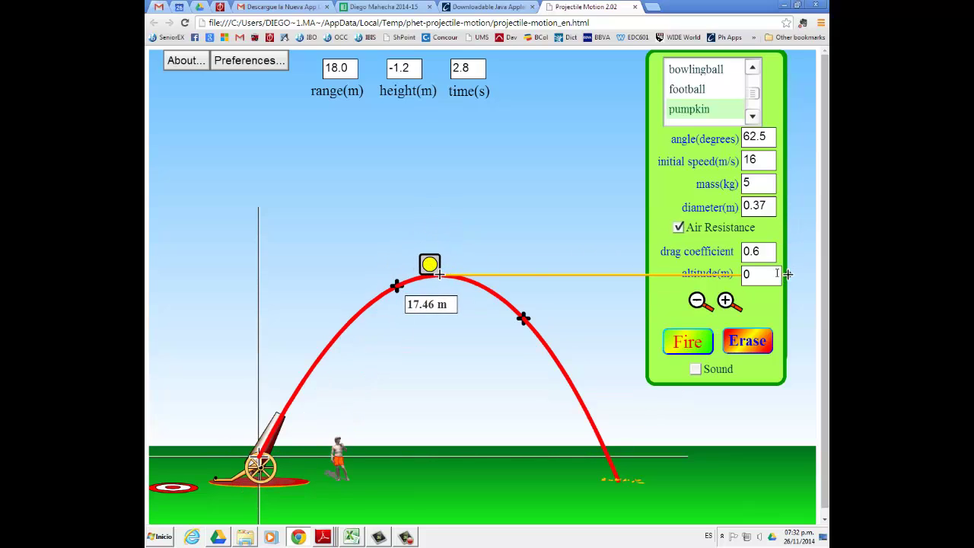
{"action": "left_click_drag", "start_coordinate": [789, 278], "coordinate": [441, 459]}
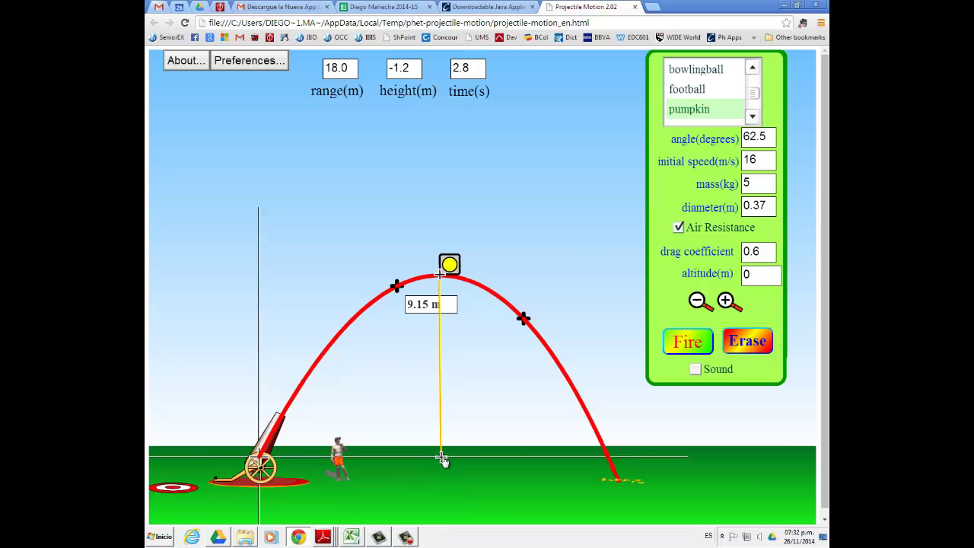
{"action": "key", "text": "alt+Tab"}
{"action": "left_click", "coordinate": [255, 419]}
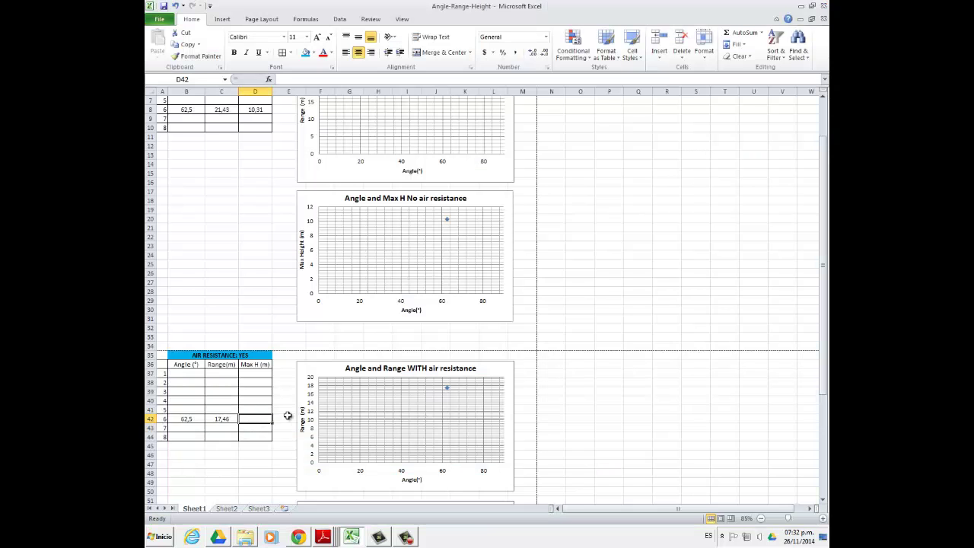
{"action": "type", "text": "9,15"}
{"action": "key", "text": "Return"}
Scroll through both data tables and all four charts, then choose File > Save As.
{"action": "scroll", "coordinate": [480, 422], "scroll_direction": "down", "scroll_amount": 6}
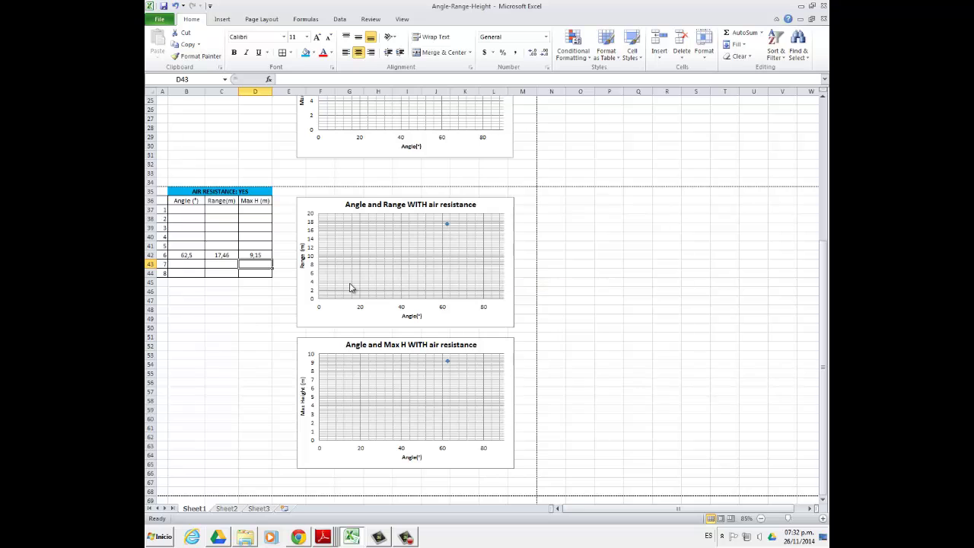
{"action": "scroll", "coordinate": [297, 277], "scroll_direction": "up", "scroll_amount": 8}
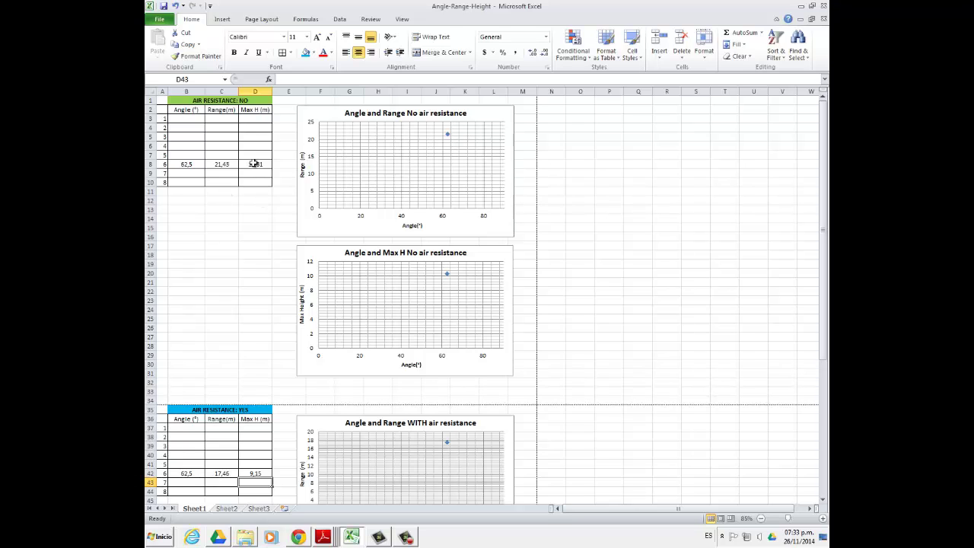
{"action": "scroll", "coordinate": [276, 165], "scroll_direction": "down", "scroll_amount": 3}
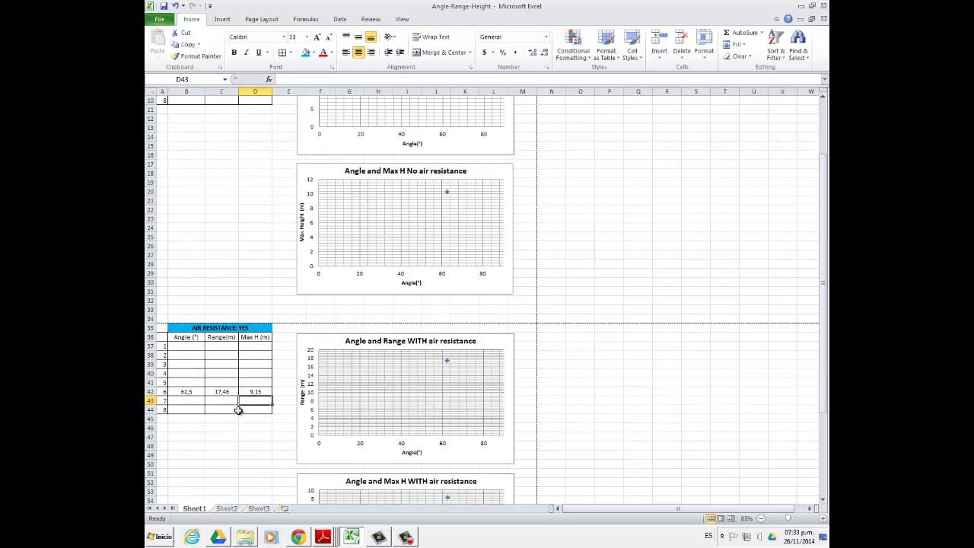
{"action": "scroll", "coordinate": [481, 380], "scroll_direction": "down", "scroll_amount": 4}
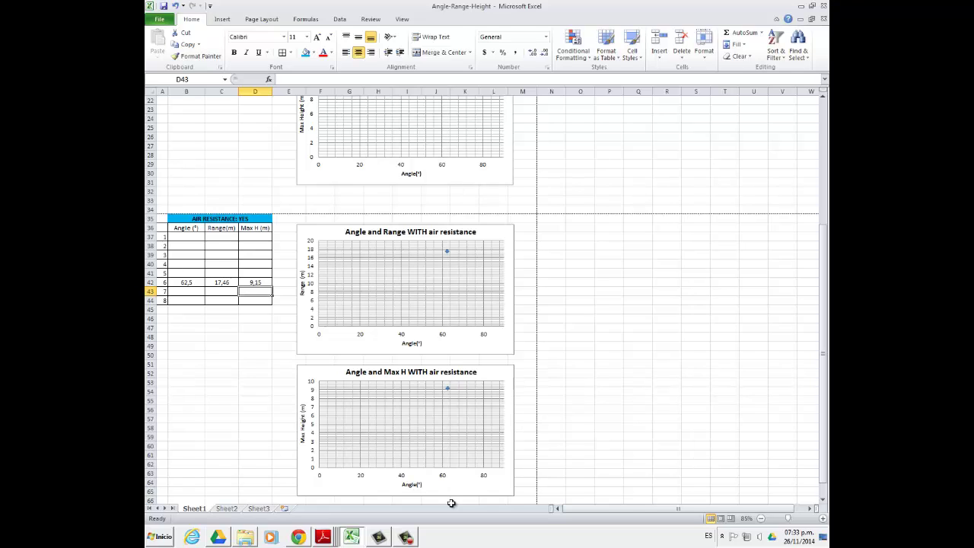
{"action": "scroll", "coordinate": [339, 344], "scroll_direction": "up", "scroll_amount": 7}
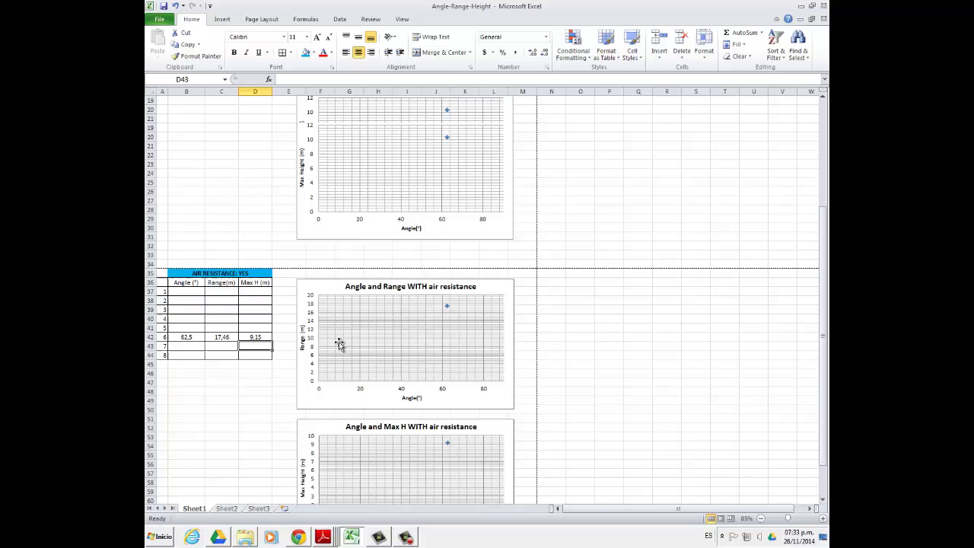
{"action": "left_click", "coordinate": [160, 21]}
{"action": "left_click", "coordinate": [172, 50]}
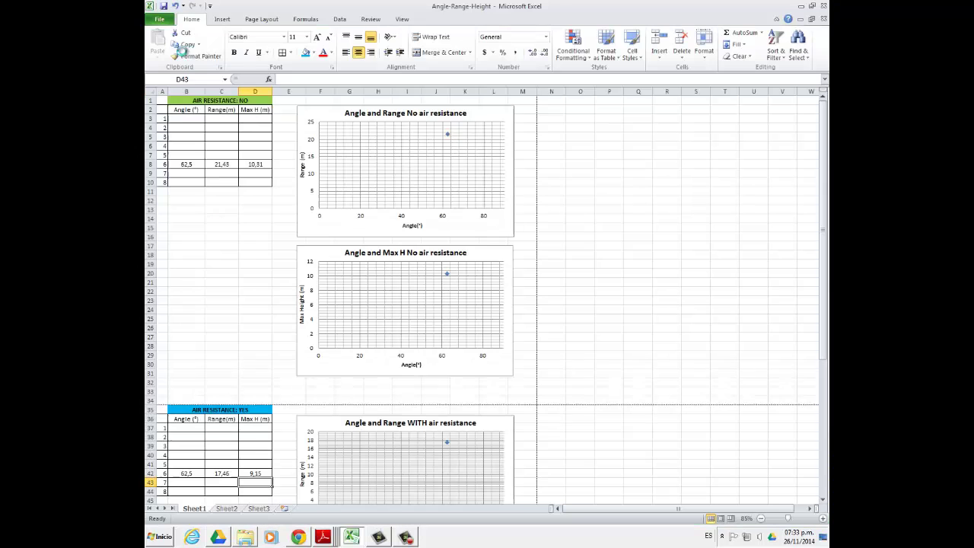
Append the author's name to the Angle-Range-Height file name.
{"action": "left_click", "coordinate": [314, 200]}
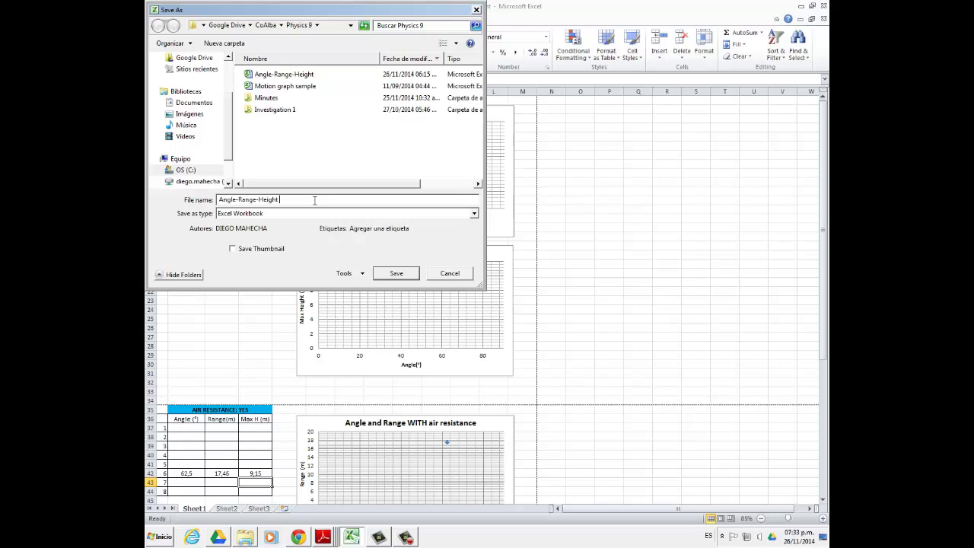
{"action": "type", "text": "Diego"}
Cancel the Save As dialog, leaving the Angle-Range-Height workbook under its original name.
{"action": "left_click", "coordinate": [458, 275]}
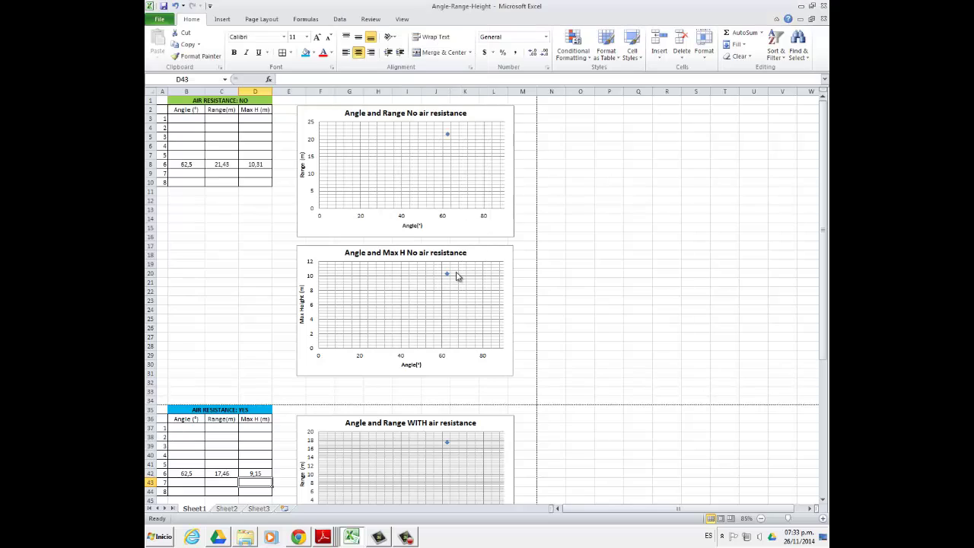